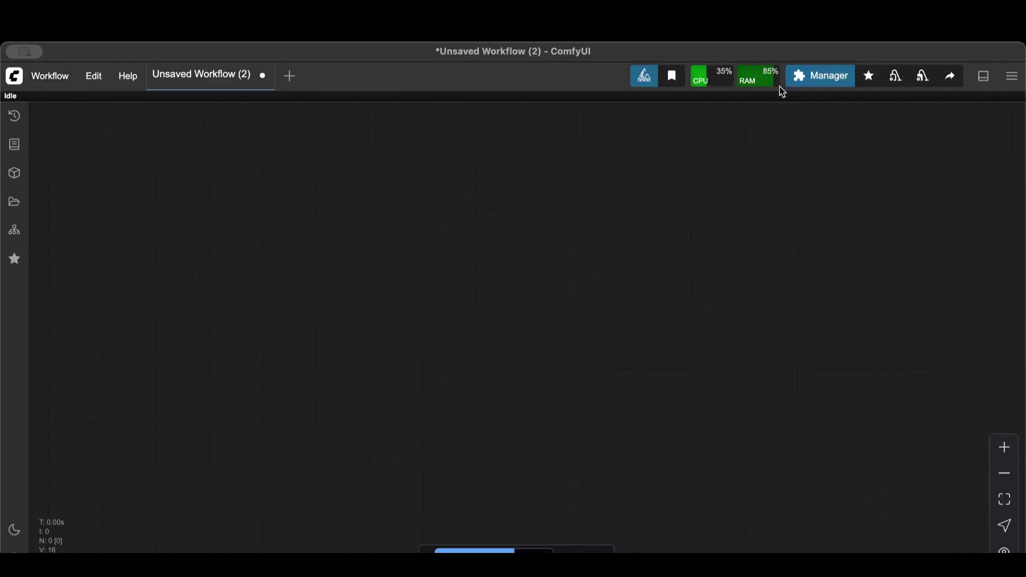
Check the workflow's bookmarks, switch to selection mode, and toggle between the light and dark themes.
click(672, 75)
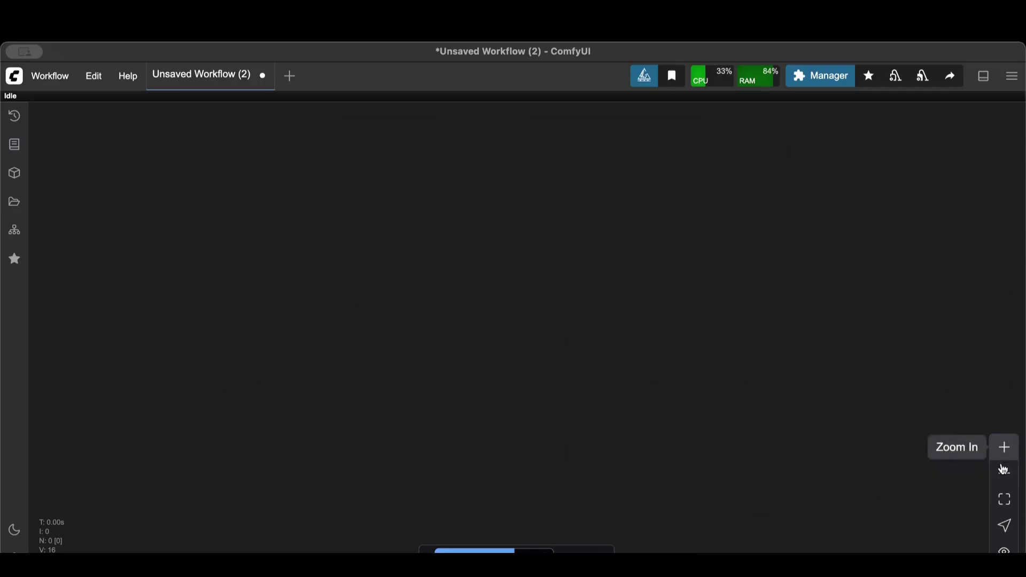
click(1005, 526)
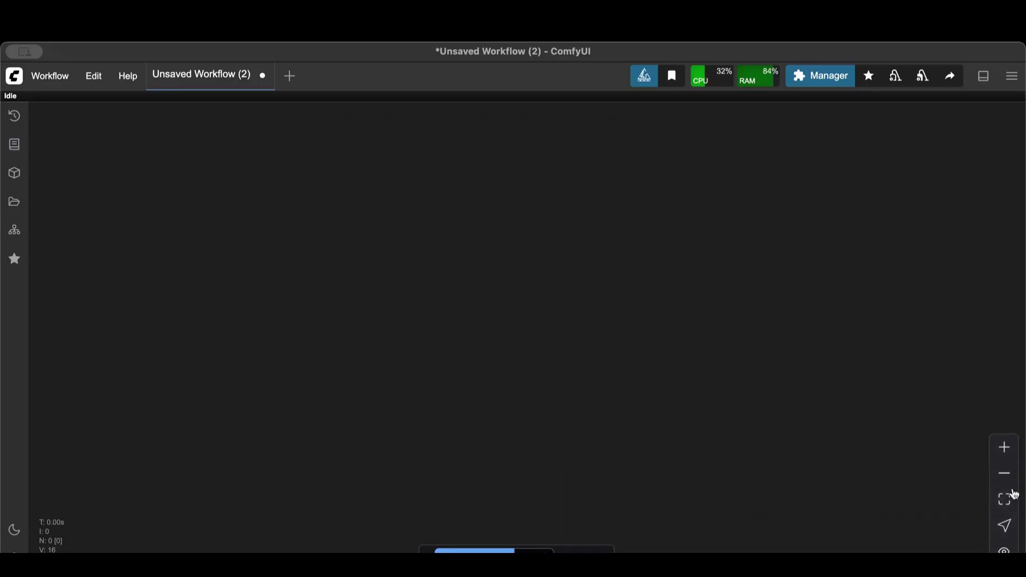
click(13, 531)
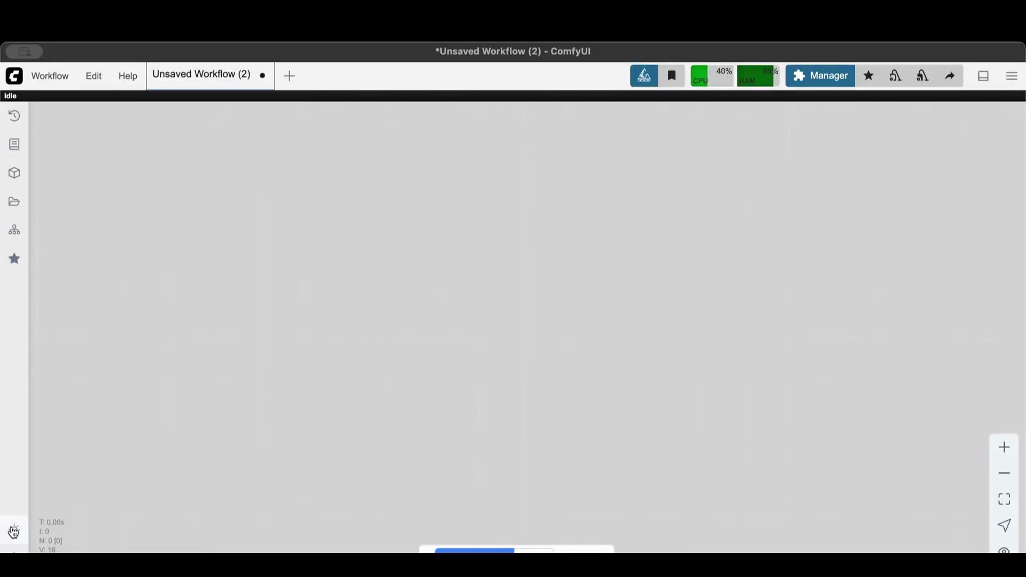
click(13, 531)
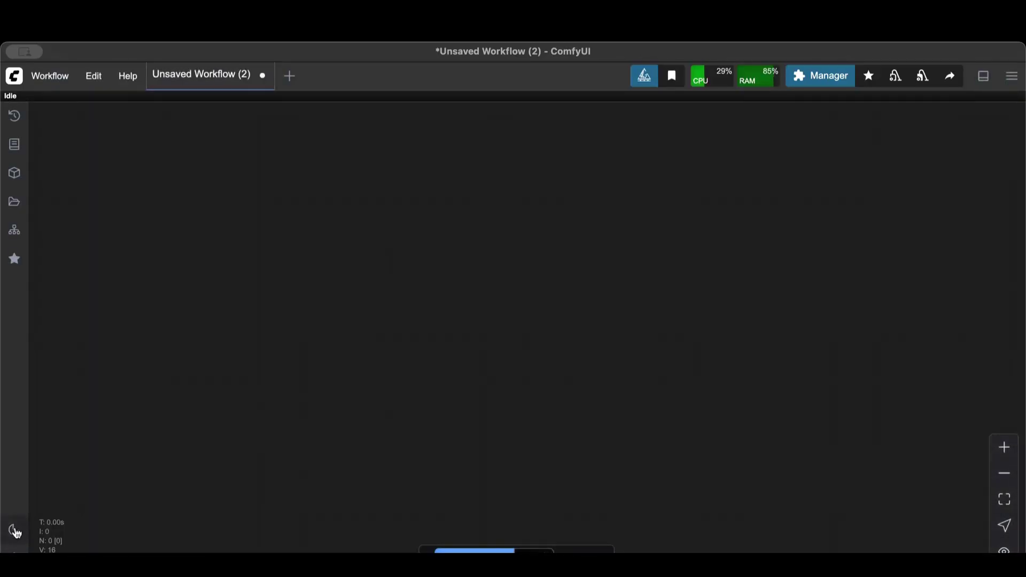
click(14, 532)
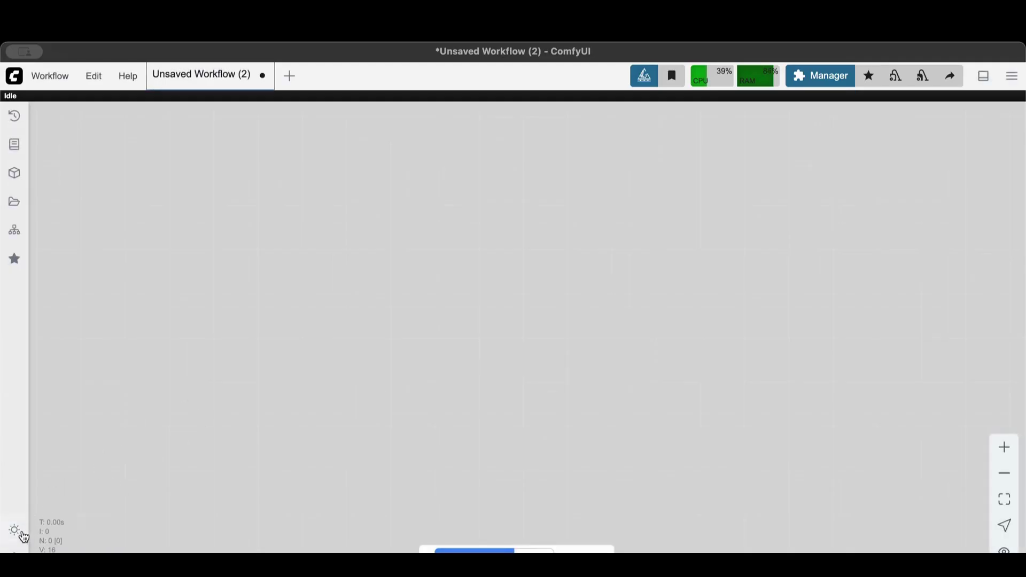
click(22, 534)
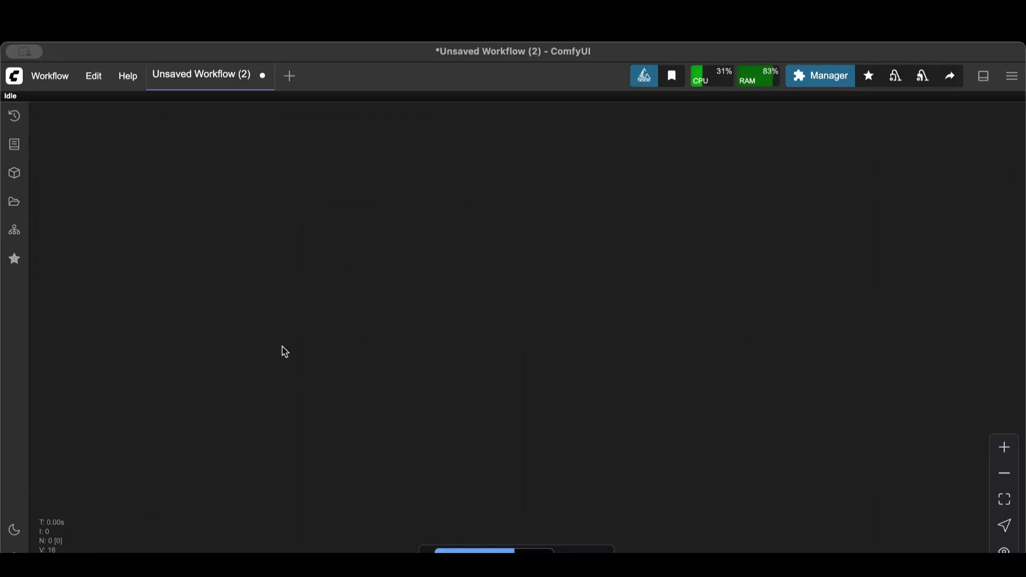
Bring up node search on the empty canvas and search for 'check' to find Load Checkpoint.
double_click(406, 262)
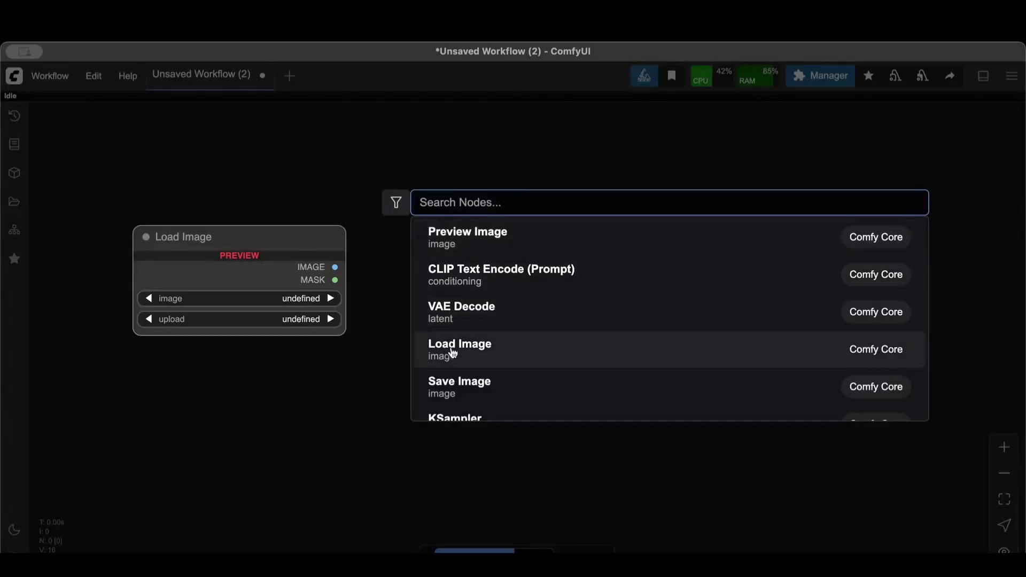
key(Up)
key(Down)
key(Down)
key(Down)
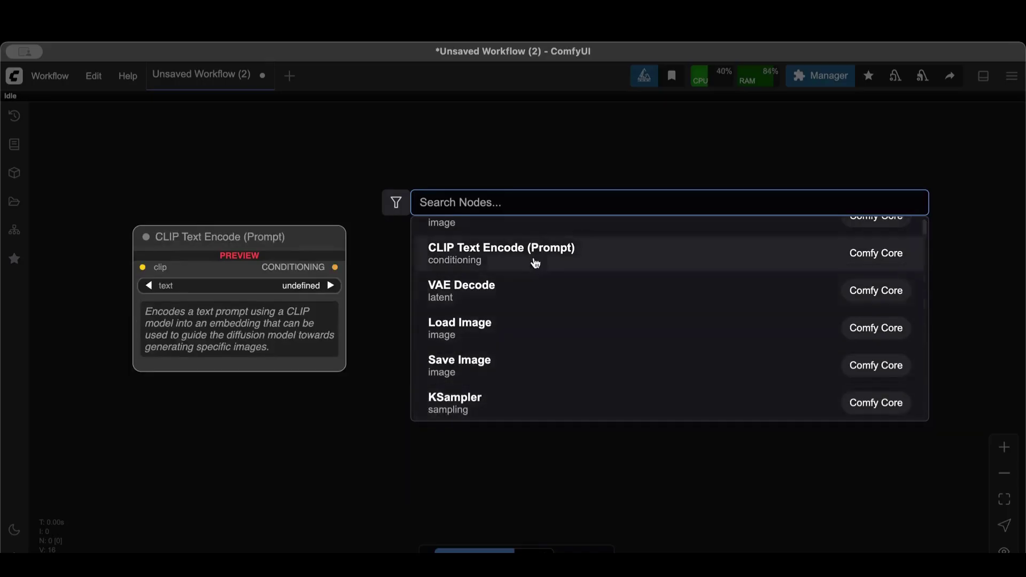
scroll(529, 289, up, 1)
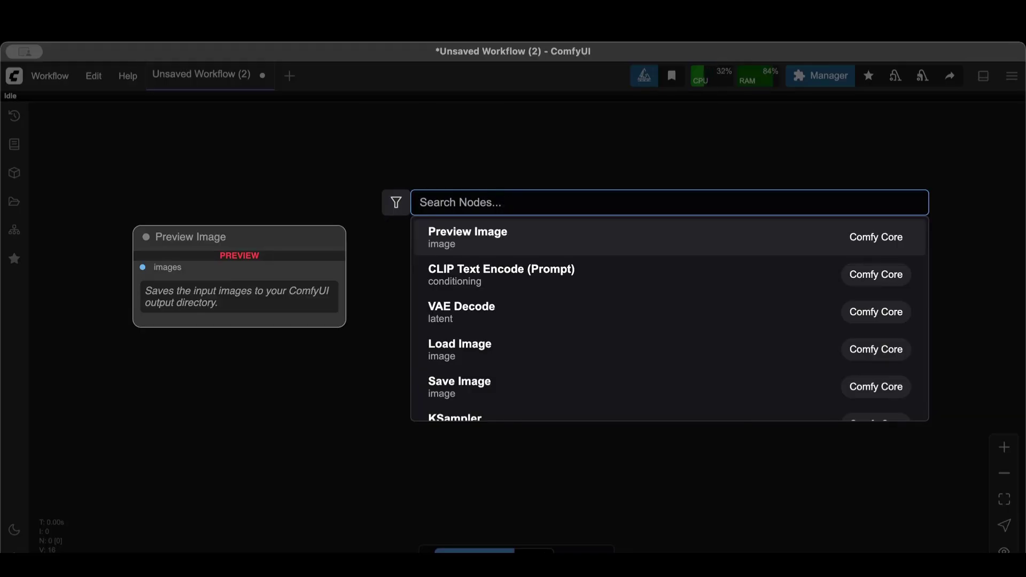
text(check)
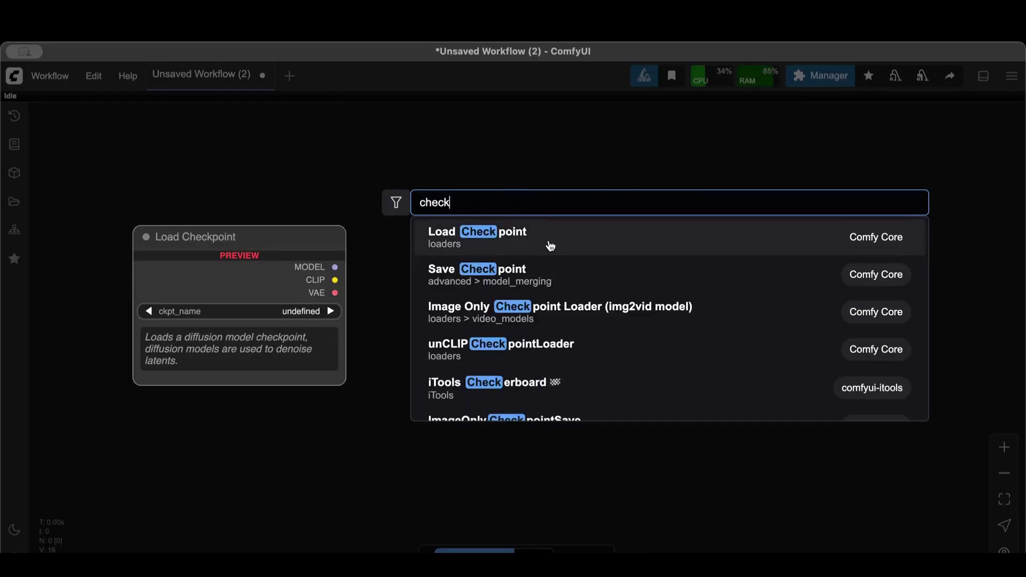
Add the Load Checkpoint node, move it up and left, and enlarge it.
click(548, 240)
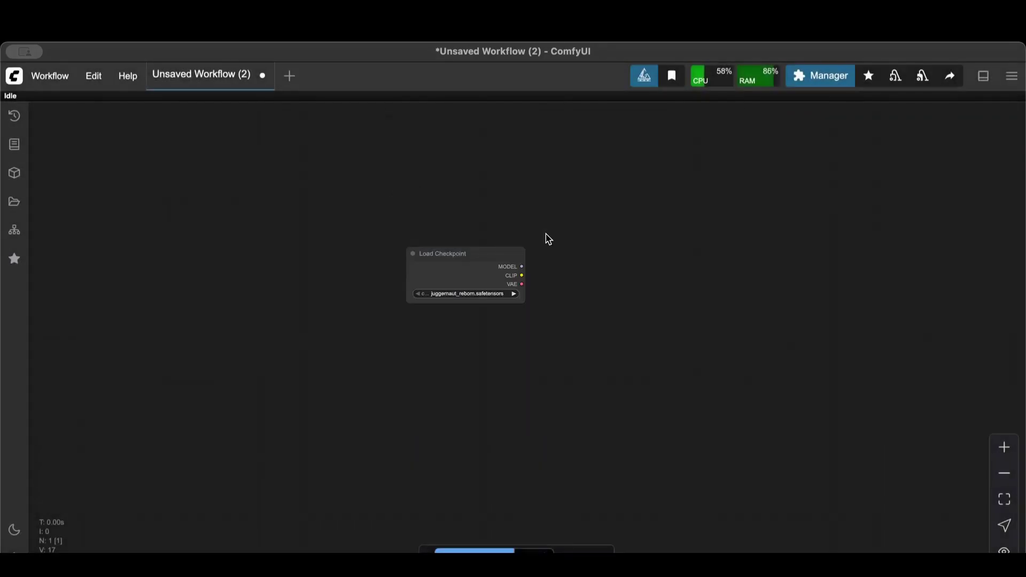
drag(488, 254, 331, 258)
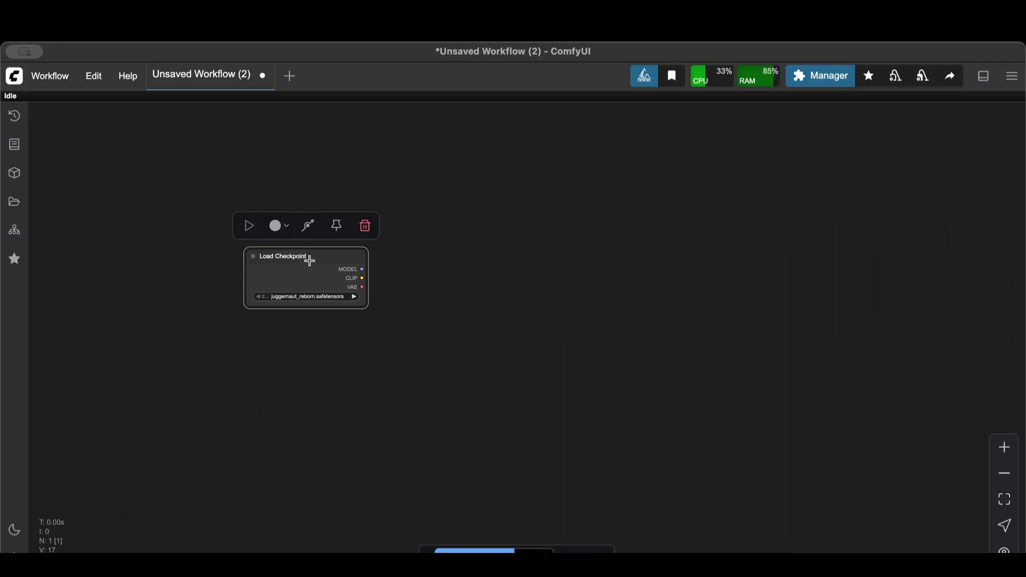
drag(313, 254, 232, 239)
drag(284, 289, 169, 307)
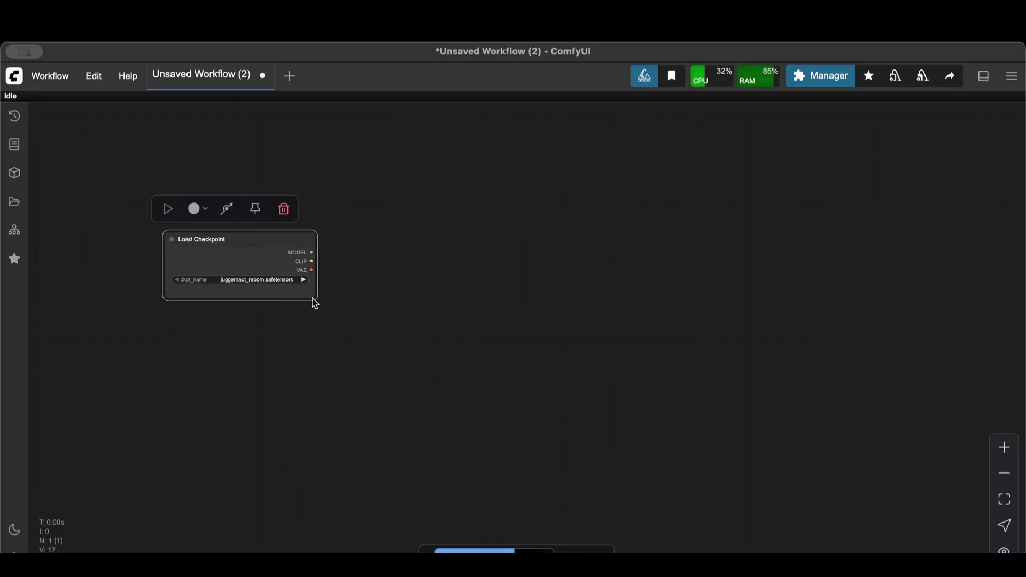
Collapse and re-expand the Load Checkpoint node twice, view its colour choices, then move it right.
click(171, 240)
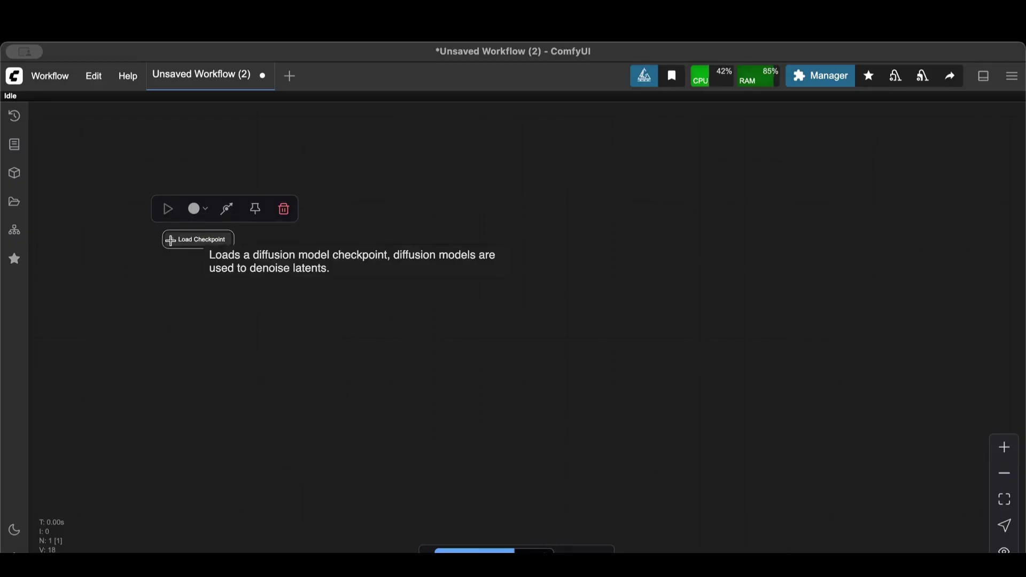
click(171, 240)
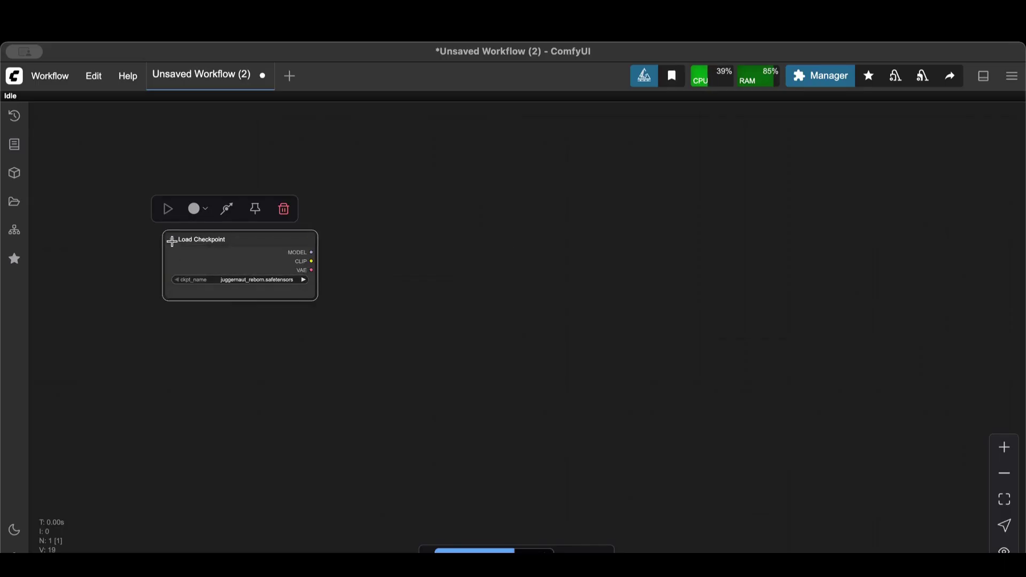
click(172, 240)
click(172, 241)
click(206, 211)
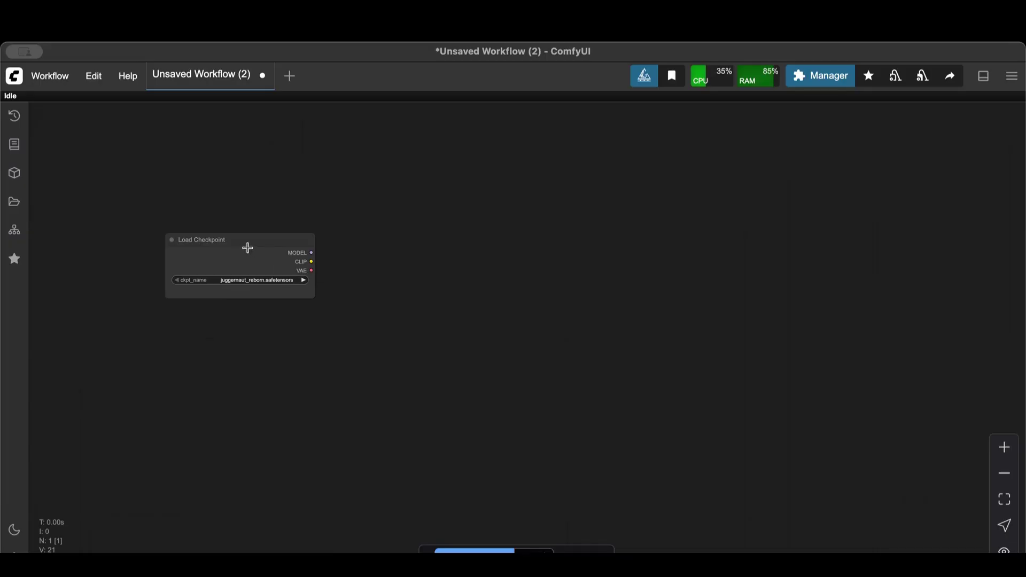
drag(245, 245, 332, 263)
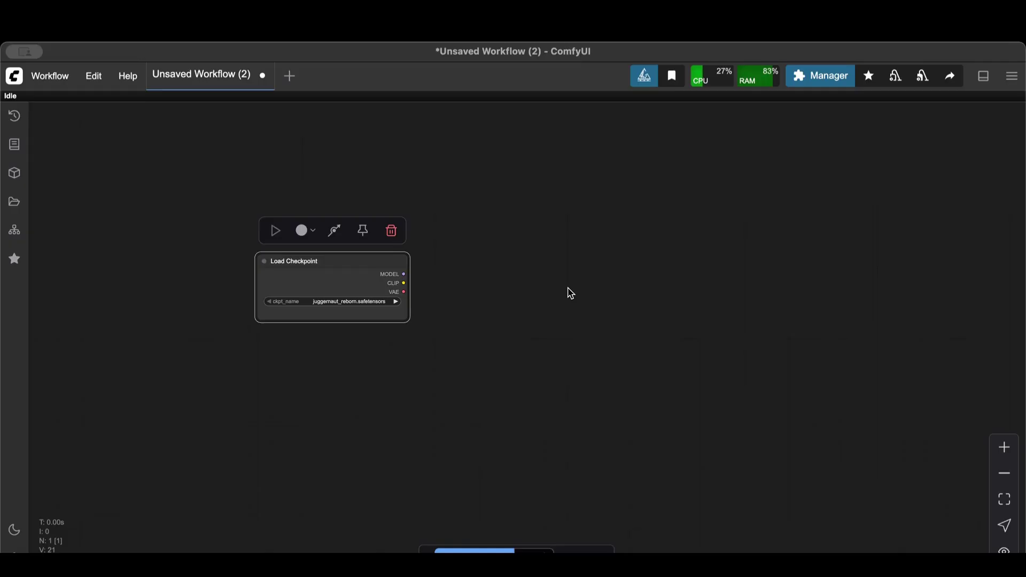
Keep juggernaut_reborn.safetensors as ckpt_name and nudge the Load Checkpoint node slightly up.
click(333, 303)
click(300, 326)
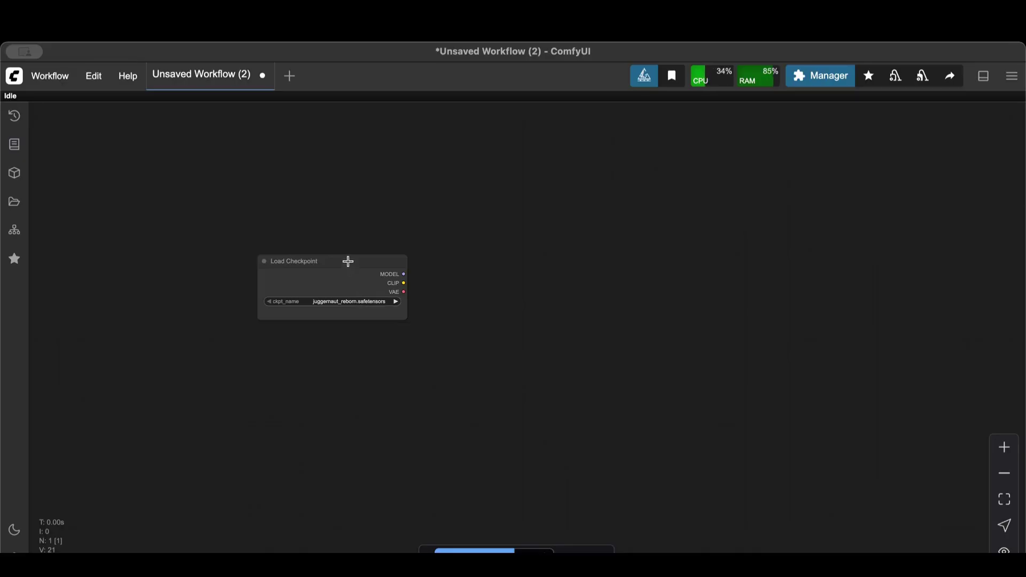
mouse_move(348, 261)
mouse_down()
mouse_move(305, 236)
mouse_move(345, 296)
mouse_move(319, 268)
mouse_move(465, 263)
mouse_move(398, 225)
mouse_move(335, 248)
mouse_up()
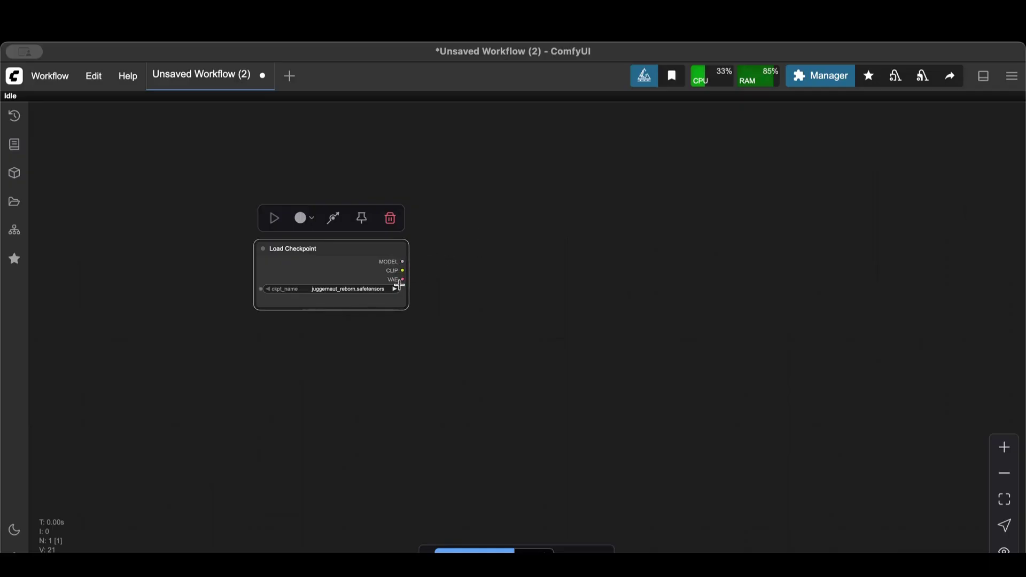
Try pulling links from the MODEL, CLIP and VAE outputs, cancelling each without adding a node.
drag(402, 261, 506, 223)
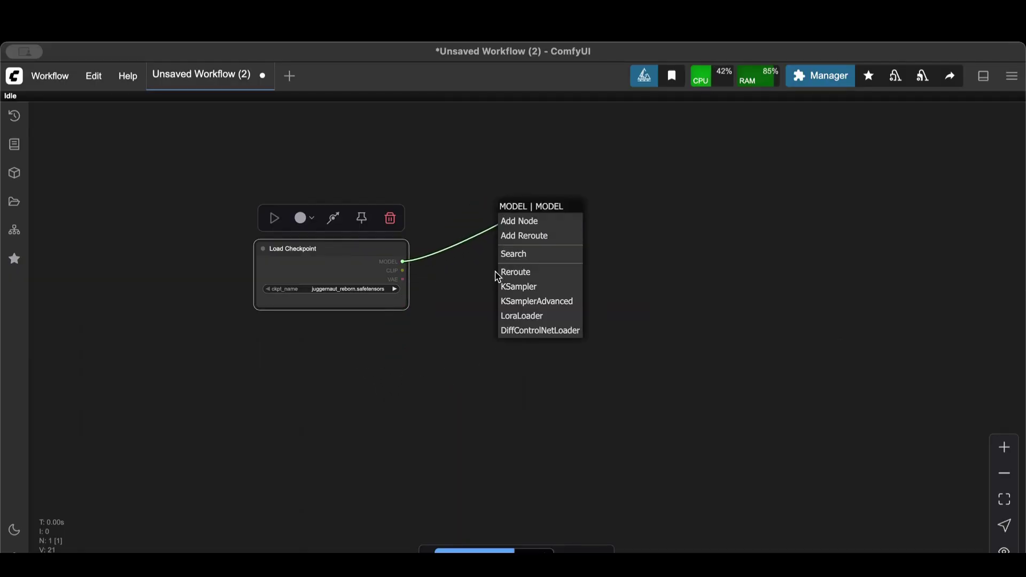
click(518, 221)
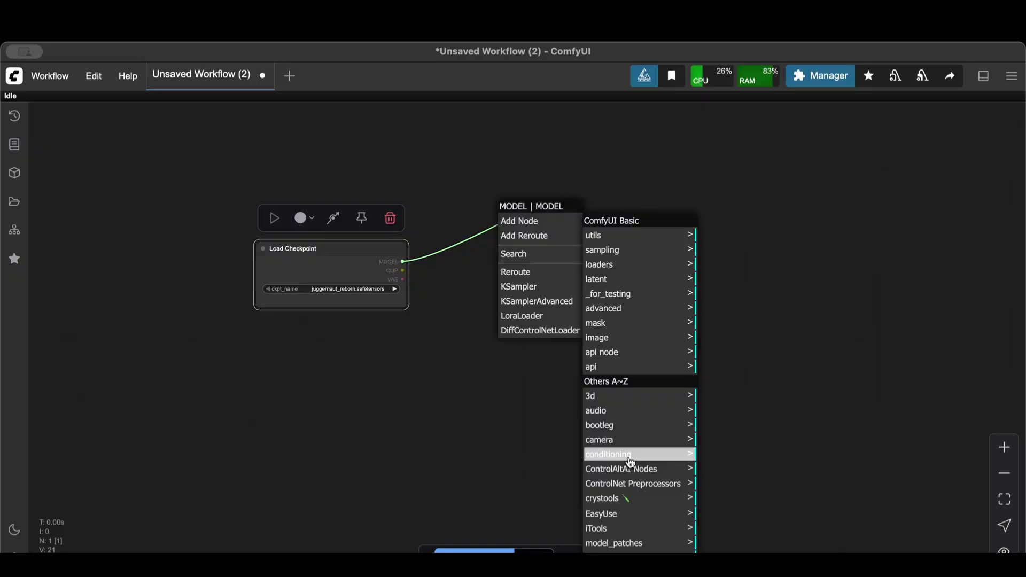
click(442, 405)
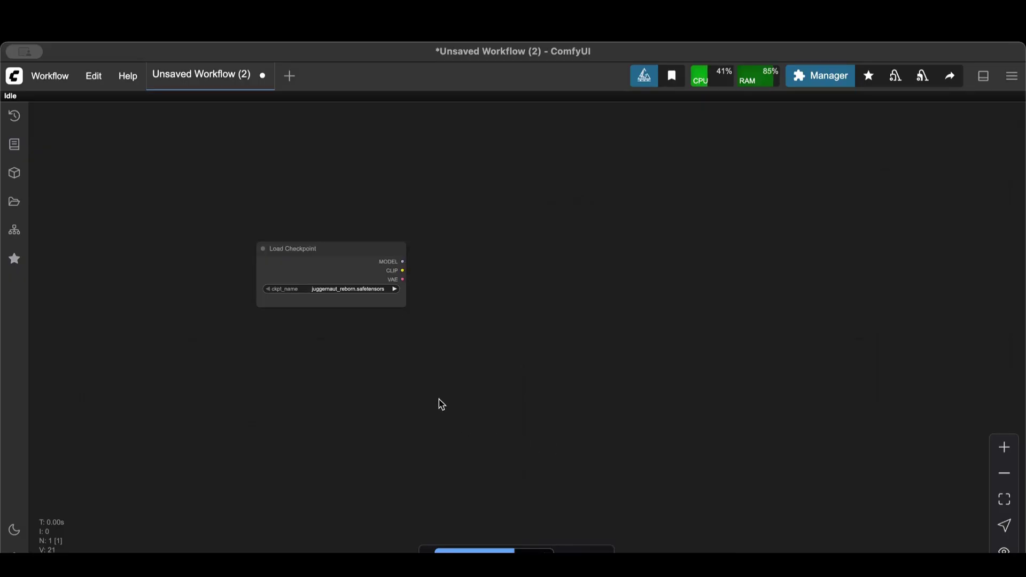
drag(402, 262, 492, 260)
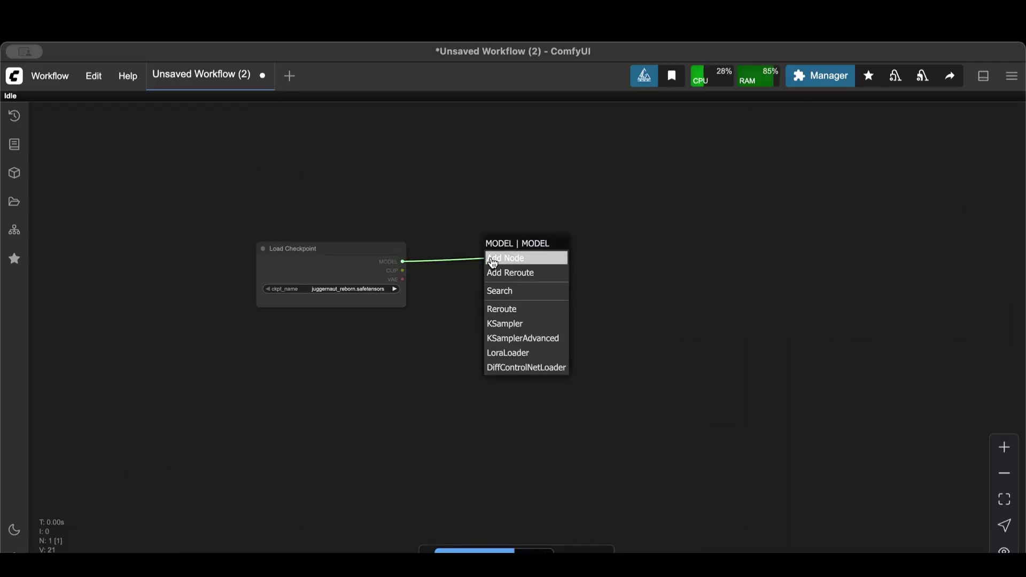
click(414, 273)
drag(402, 270, 451, 279)
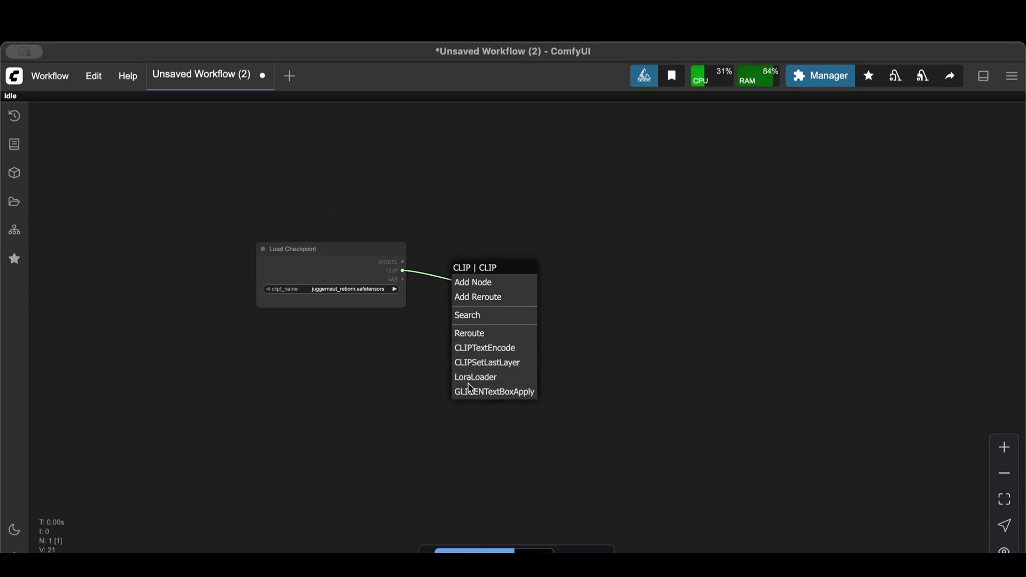
drag(404, 280, 464, 306)
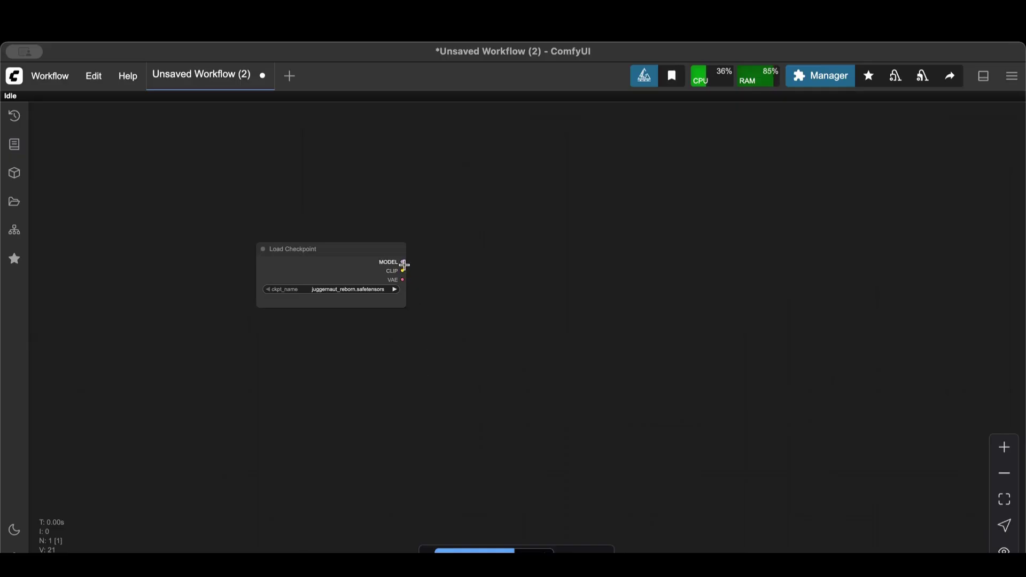
Add a KSampler fed by MODEL and a CLIP Text Encode wired to its positive input.
drag(403, 262, 490, 271)
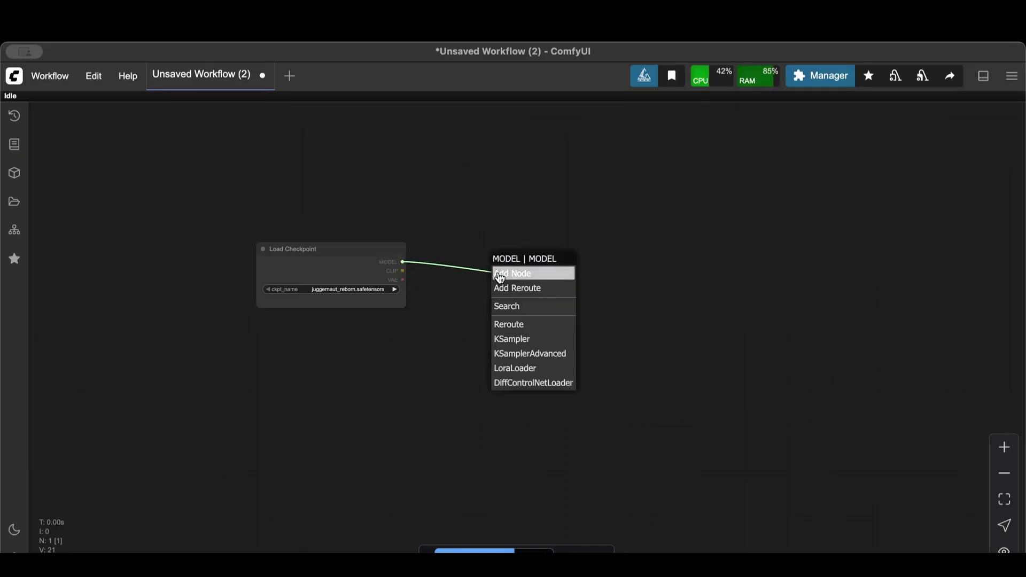
click(527, 338)
drag(577, 261, 682, 238)
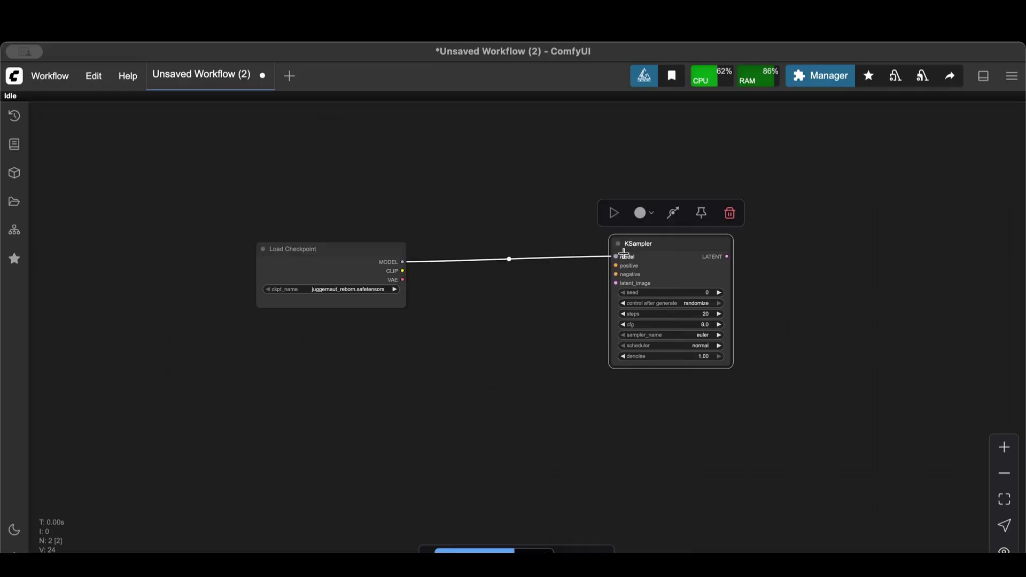
drag(395, 271, 455, 282)
click(486, 352)
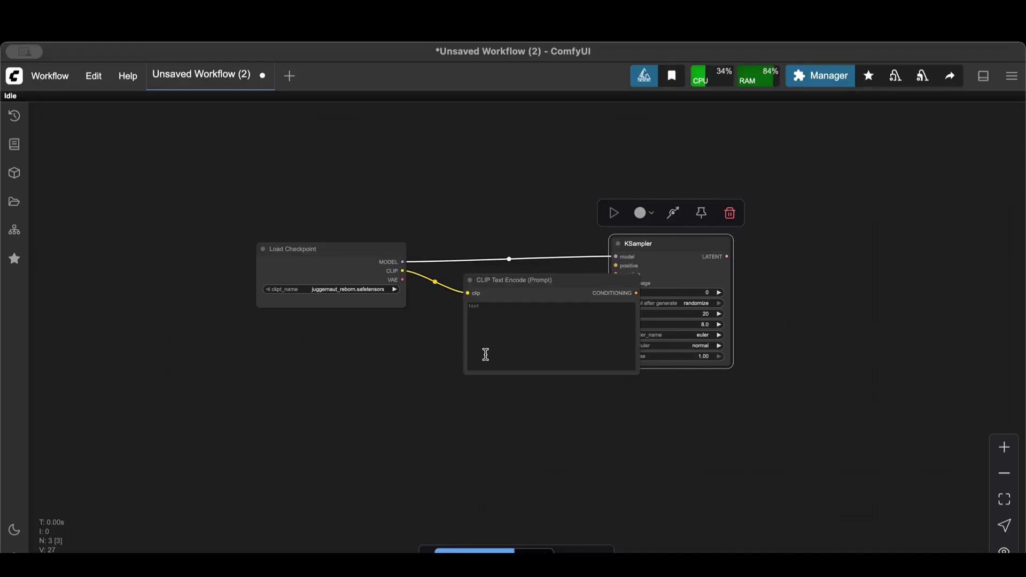
drag(678, 241, 784, 217)
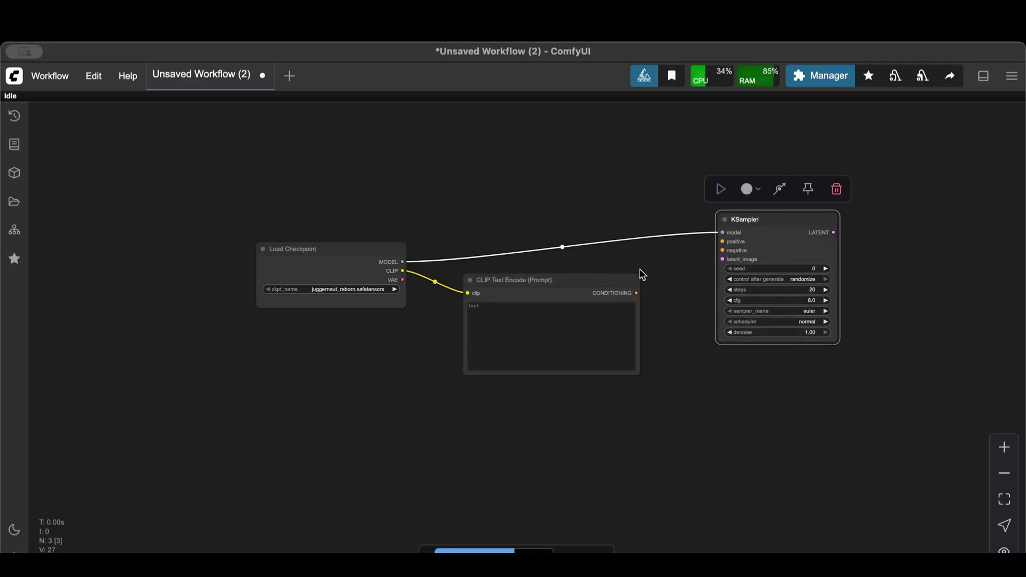
drag(637, 293, 722, 241)
Add a second CLIP Text Encode below the first and wire it to KSampler's negative input.
drag(403, 271, 435, 386)
click(465, 472)
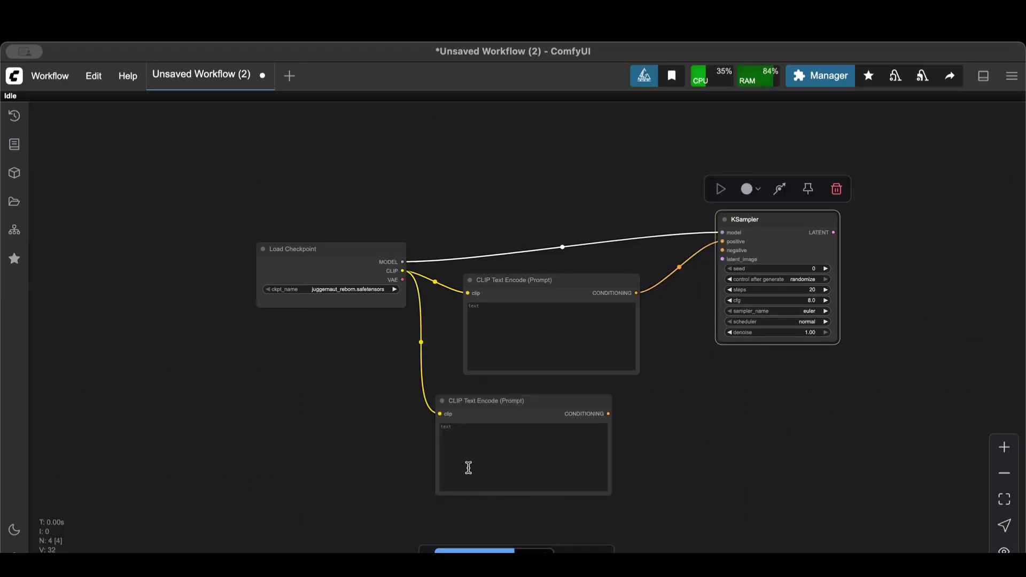
click(572, 401)
drag(571, 402, 548, 398)
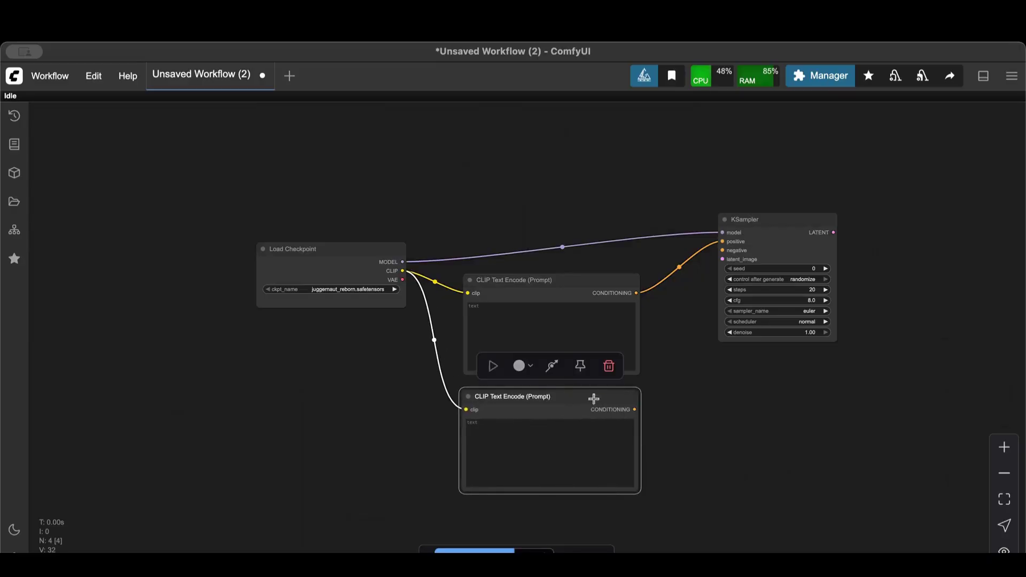
drag(634, 409, 723, 250)
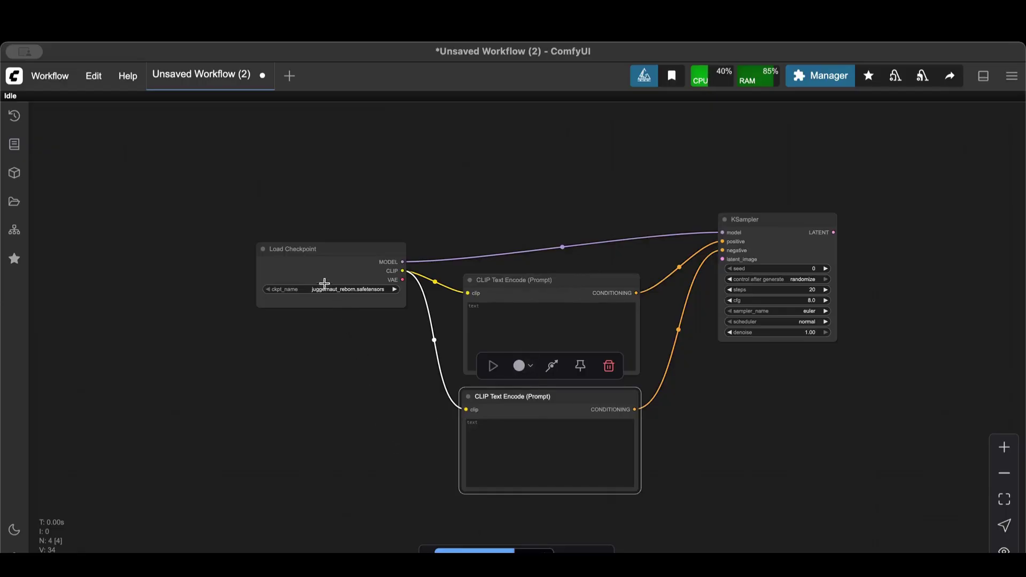
Reposition the Load Checkpoint and KSampler nodes, then start a new node from the VAE output.
drag(323, 253, 229, 222)
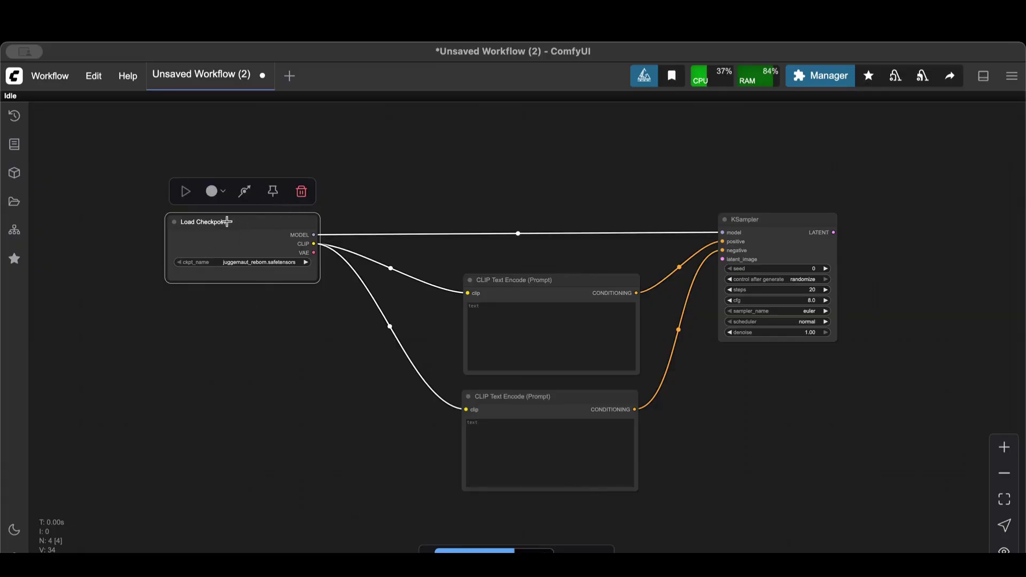
drag(232, 222, 267, 219)
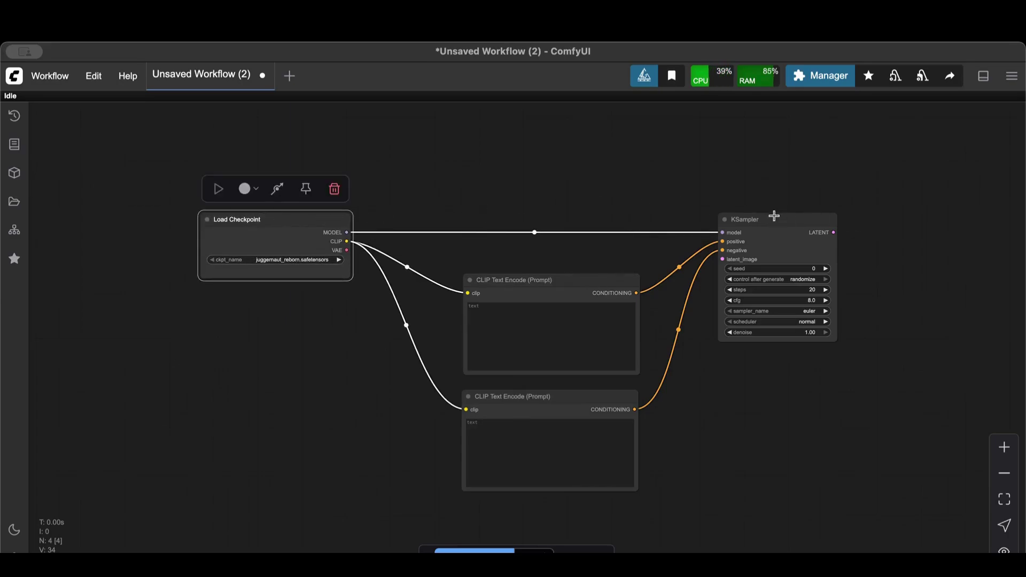
drag(776, 229, 805, 223)
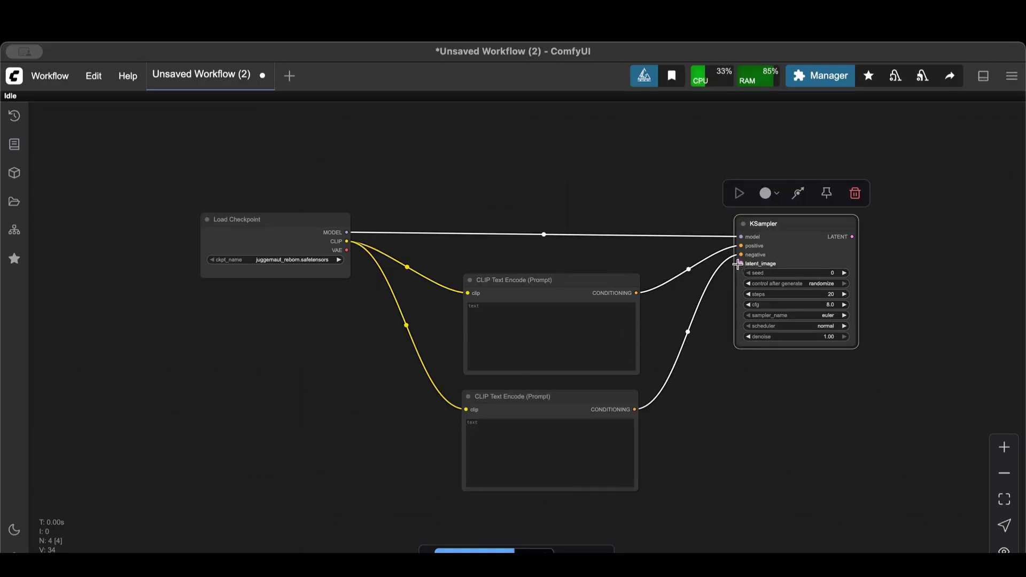
click(504, 351)
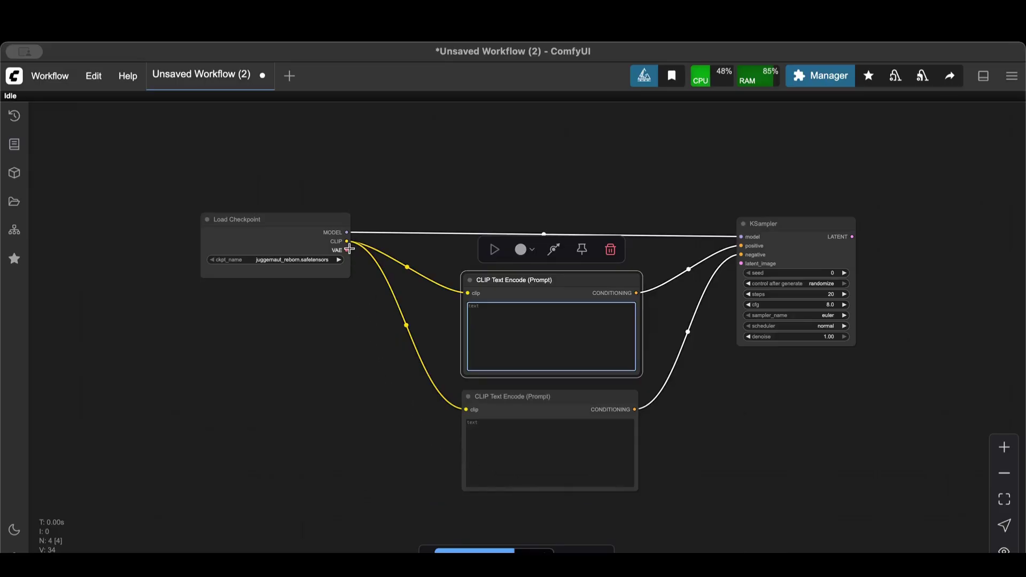
drag(347, 251, 401, 449)
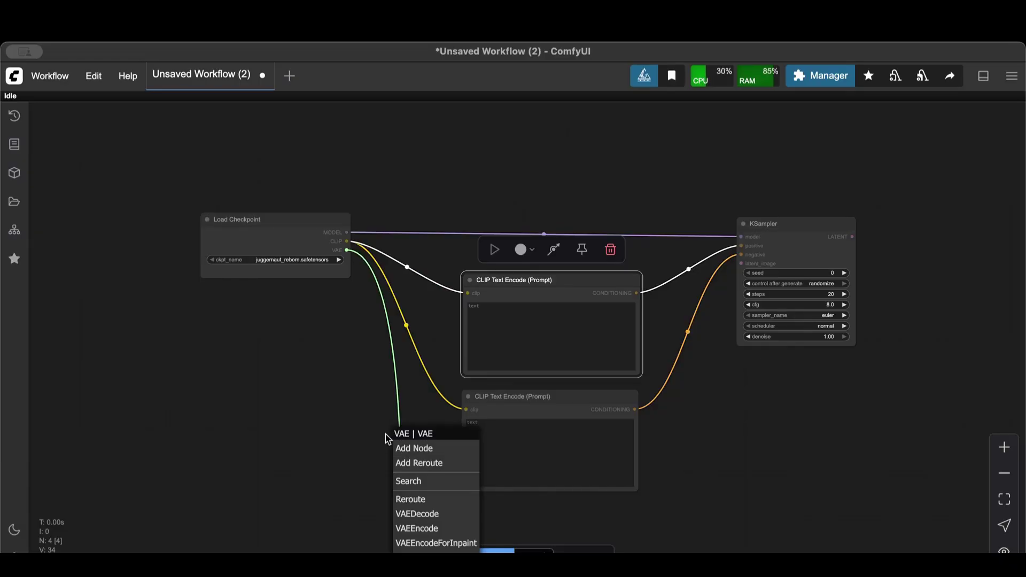
Add VAE Decode nodes from the VAE and KSampler LATENT outputs, deleting the extra one.
click(420, 517)
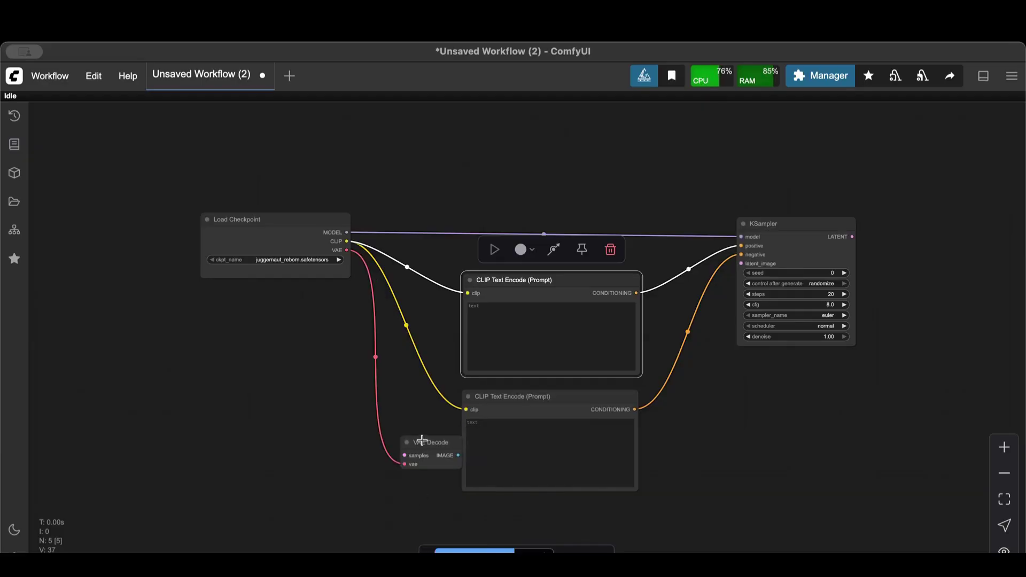
drag(422, 442, 762, 394)
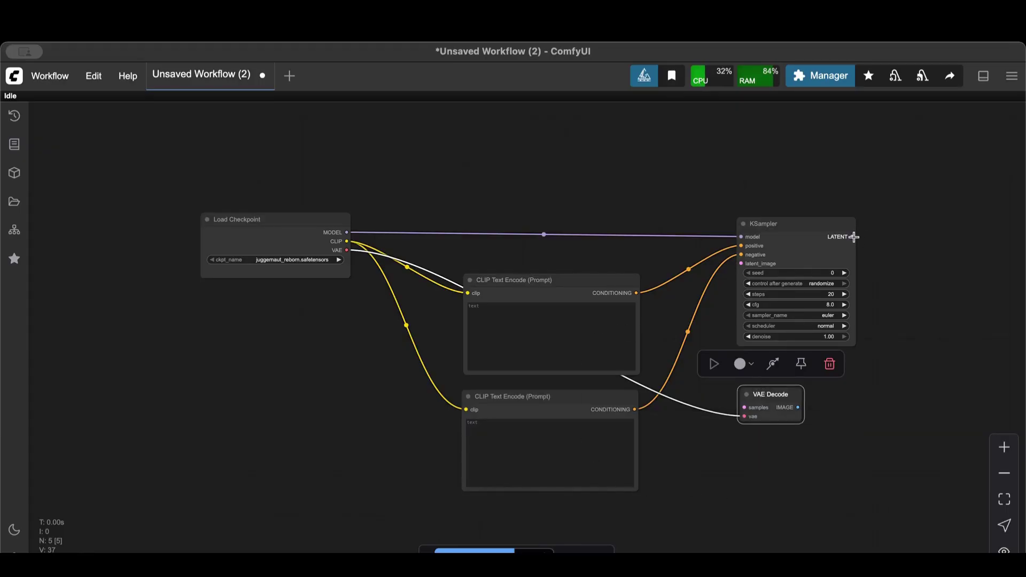
drag(852, 236, 901, 248)
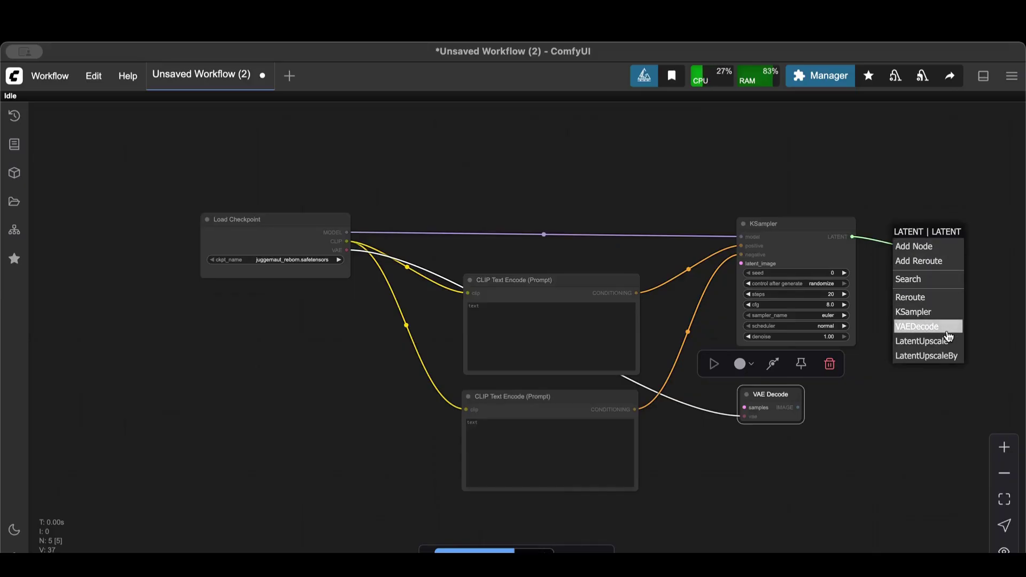
click(927, 327)
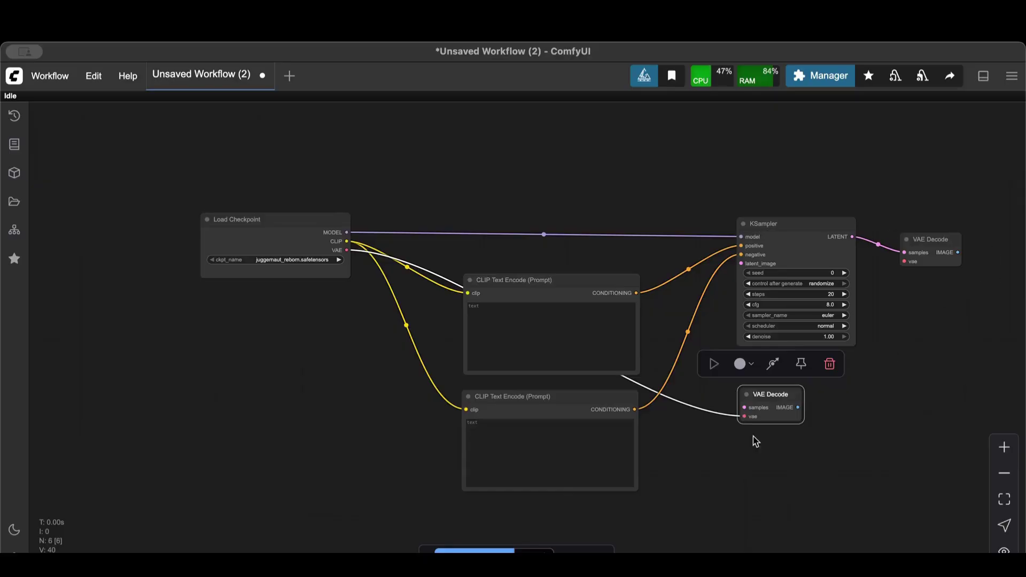
drag(768, 393, 768, 413)
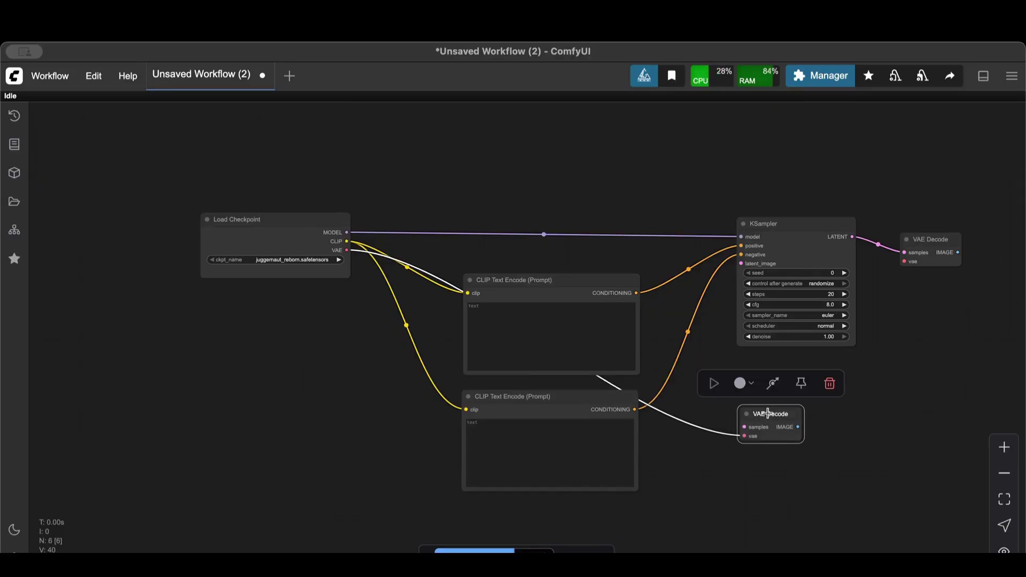
key(Delete)
Connect the checkpoint's VAE to the remaining VAE Decode and pan right to make room.
drag(348, 250, 941, 215)
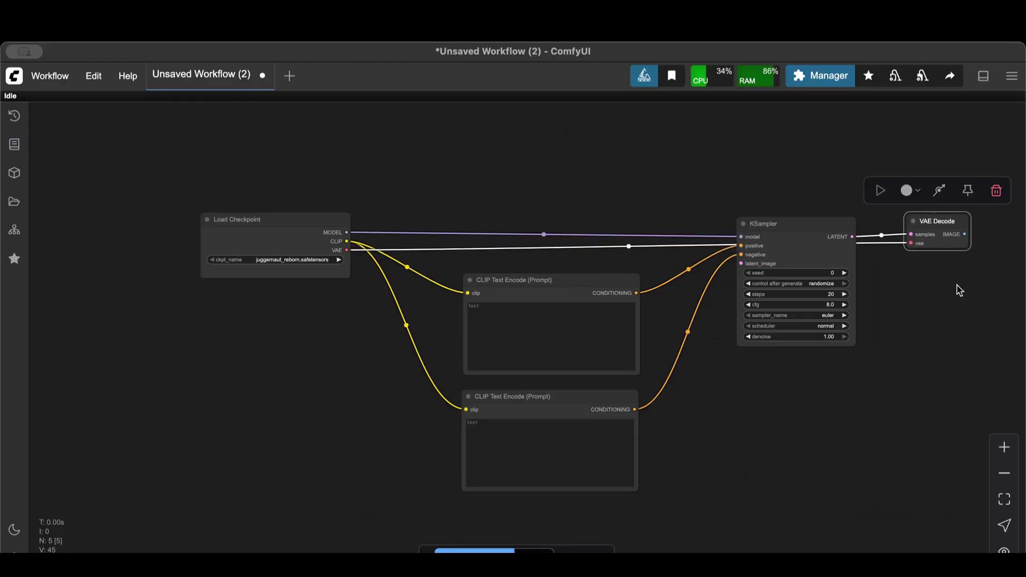
drag(958, 288, 694, 295)
drag(702, 244, 774, 251)
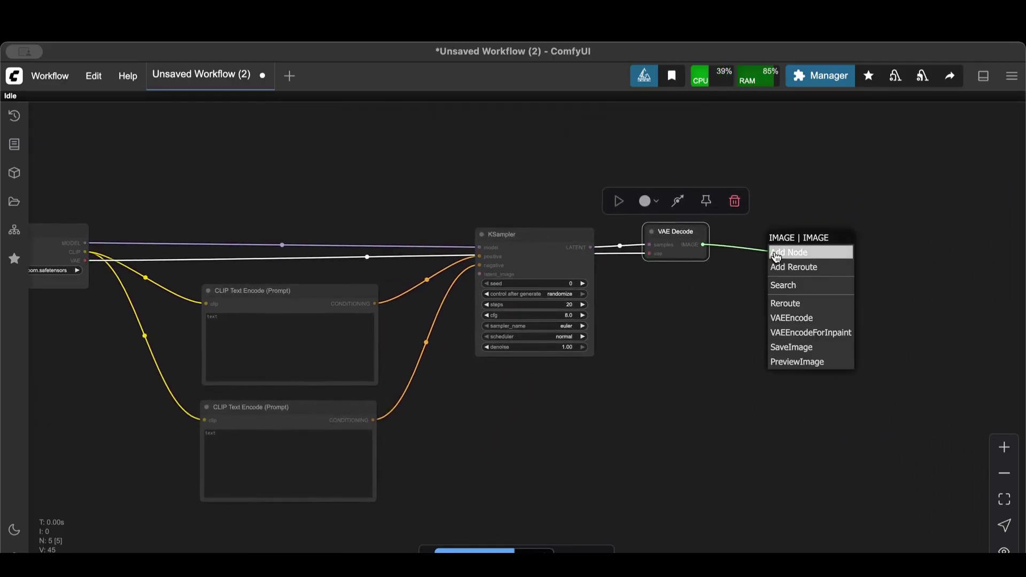
Add a Preview Image node from the decoded IMAGE output, enlarge and position it.
click(811, 362)
drag(838, 260, 941, 421)
drag(816, 249, 796, 230)
drag(534, 438, 673, 440)
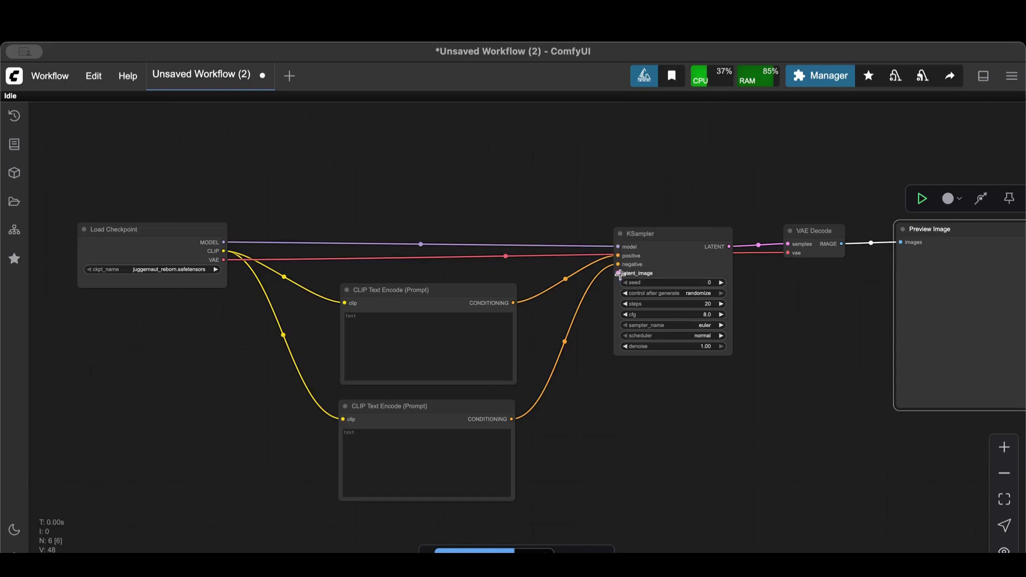
Add a 512×512, batch 1 Empty Latent Image feeding latent_image and place it below KSampler.
drag(618, 273, 607, 449)
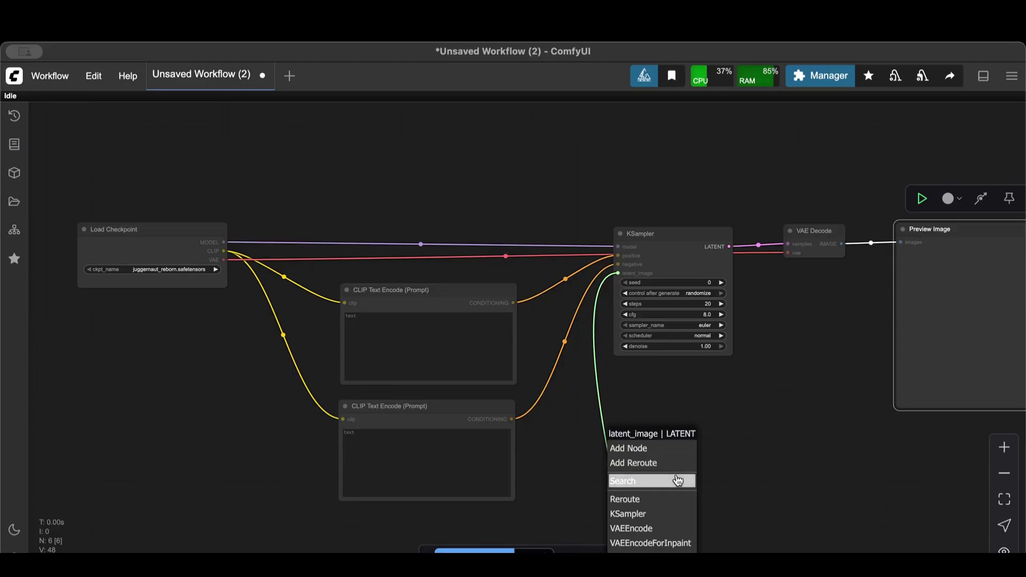
click(649, 549)
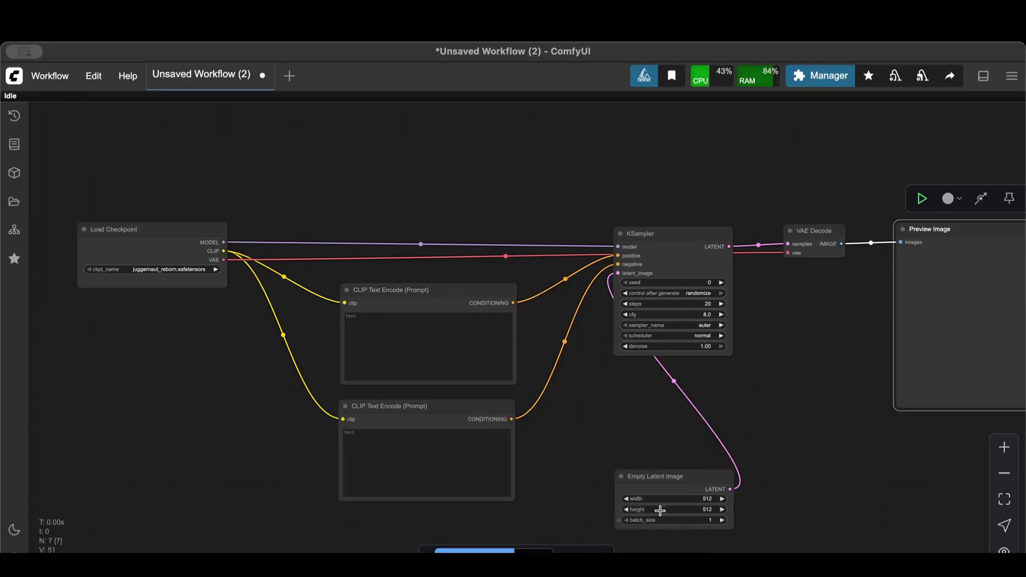
drag(677, 477, 602, 446)
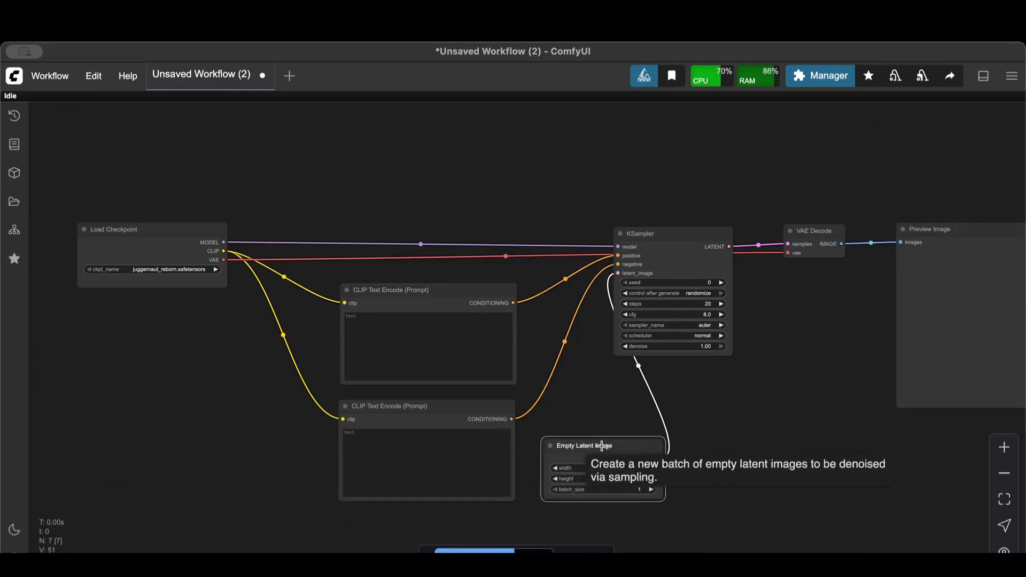
click(603, 445)
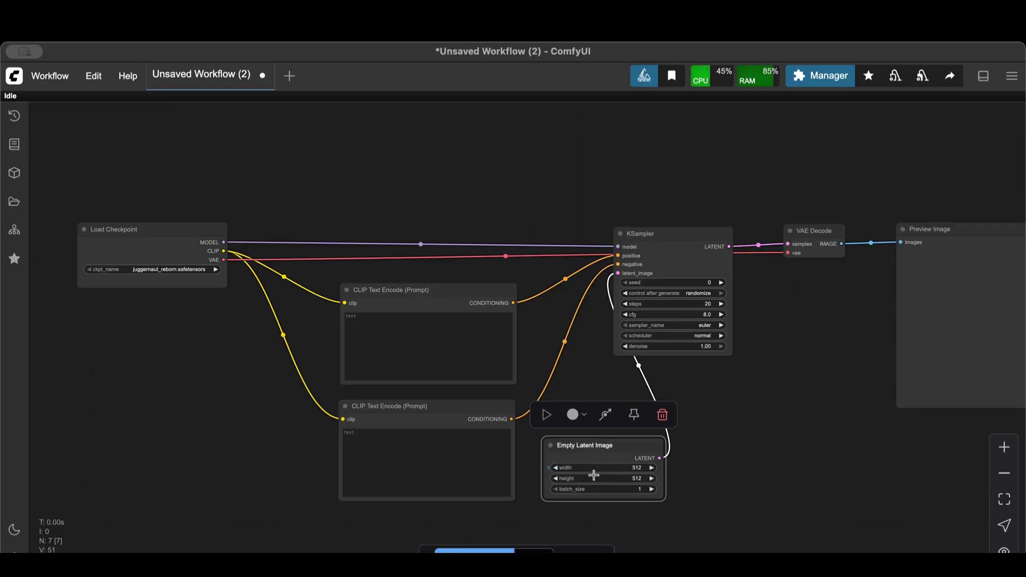
drag(575, 445, 596, 434)
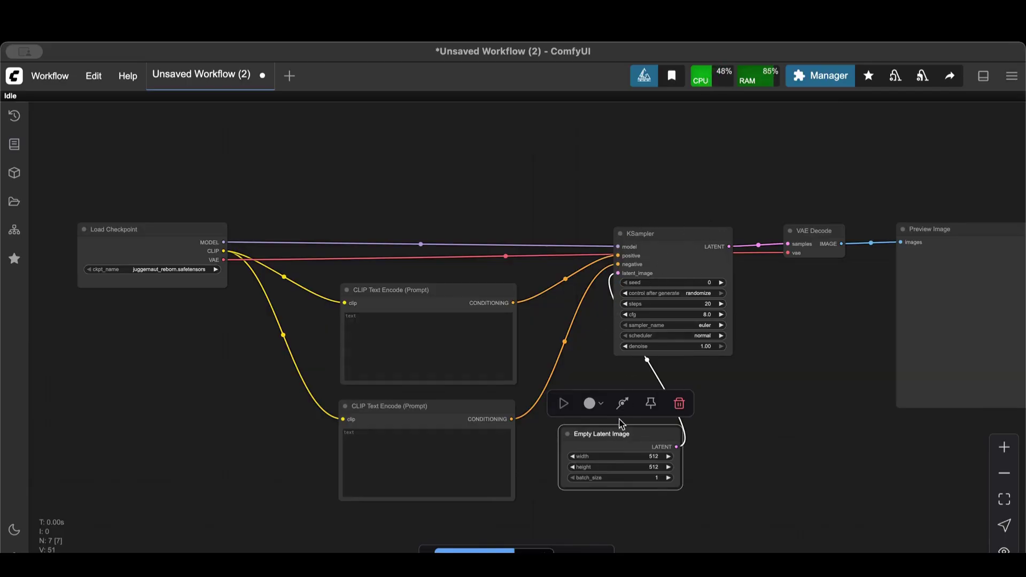
drag(621, 434, 623, 404)
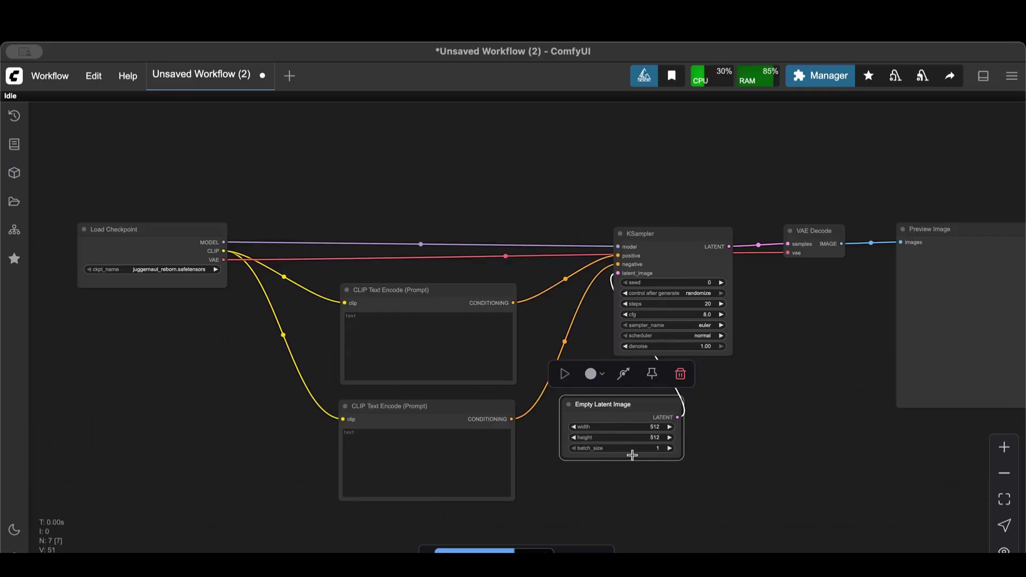
drag(596, 407, 578, 438)
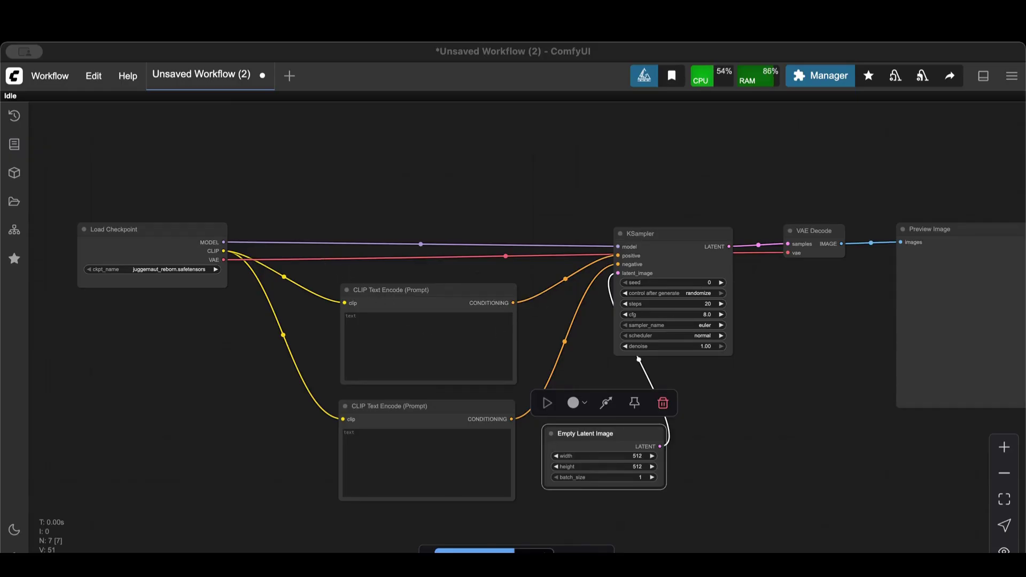
Paste the futuristic snowy building prompt into the top encoder and the low-quality, blurry, cartoonish terms into the bottom.
click(392, 340)
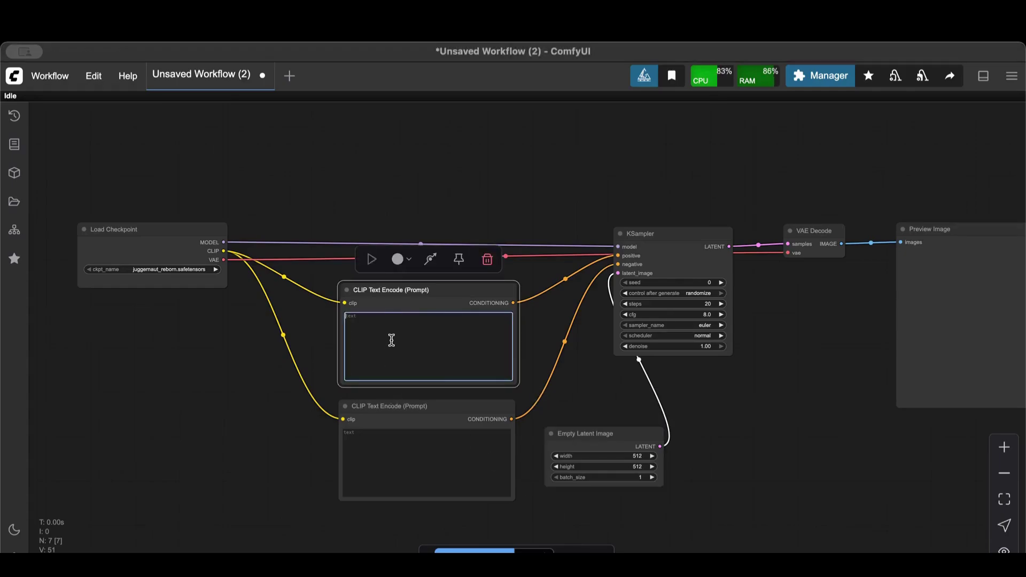
text(Modern futuristic building inspired by Zaha Hadid architecture, exterior view, surrounded by a dense forest, early morning light as the sun is rising, soft snow falling gently, color palette of light purple and lavender hues, elegant curves and flowing organic lines in the building design, atmospheric mood, cold winter ambiance, subtle light reflections on the snow, high detail, photorealistic)
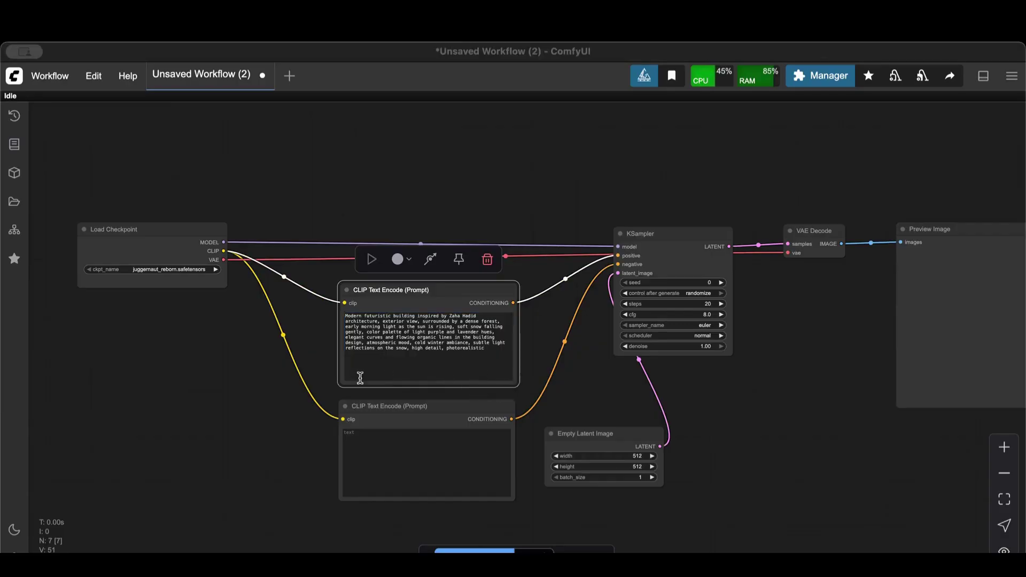
click(394, 460)
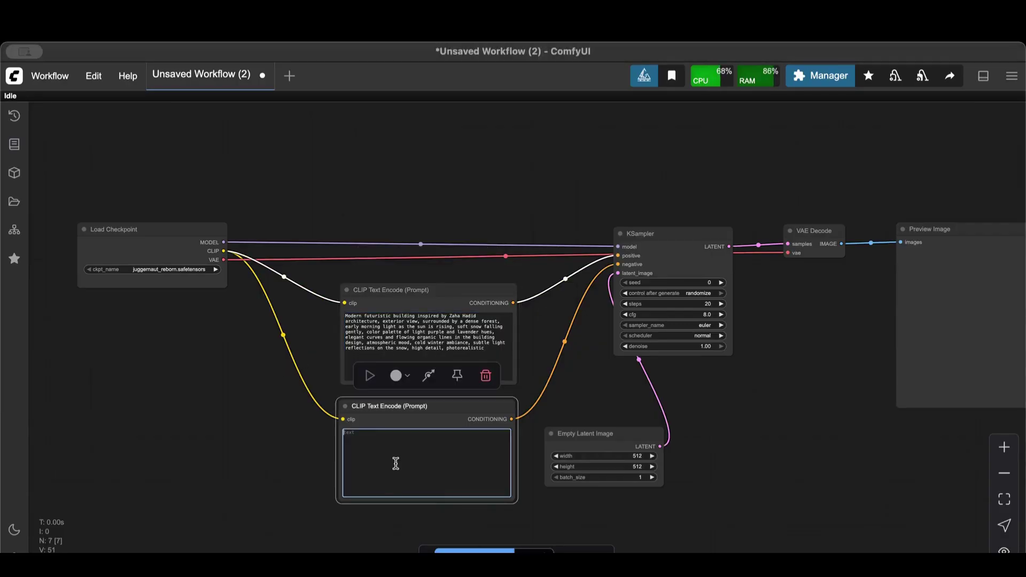
text(low quality, poorly rendered, cartoonish, flat colors, blurry, overexposed, distorted proportions, generic architecture, urban environment)
click(788, 424)
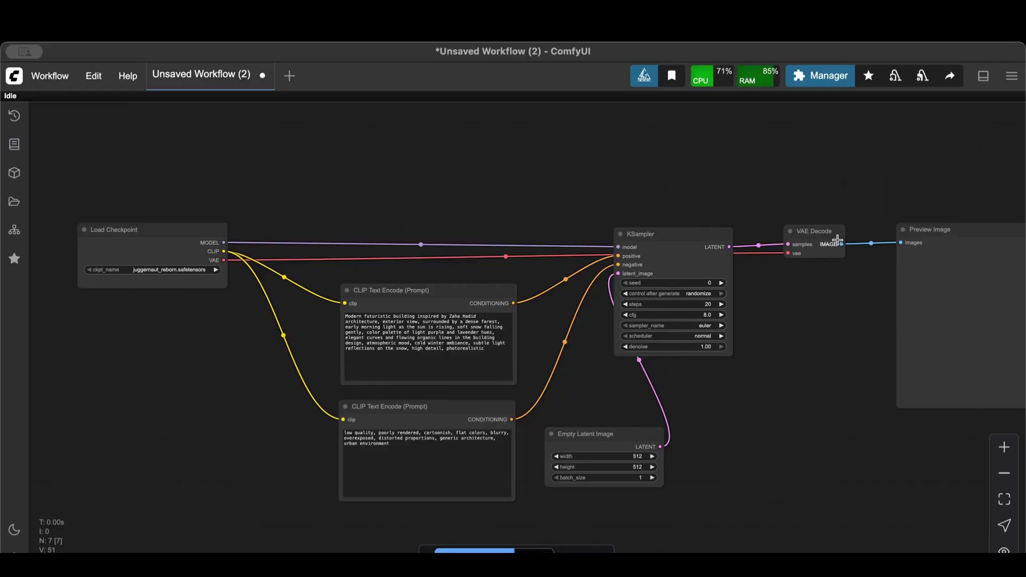
Pan to view the whole graph and queue it with Ctrl+Enter to render the snowy building.
scroll(717, 328, right, 5)
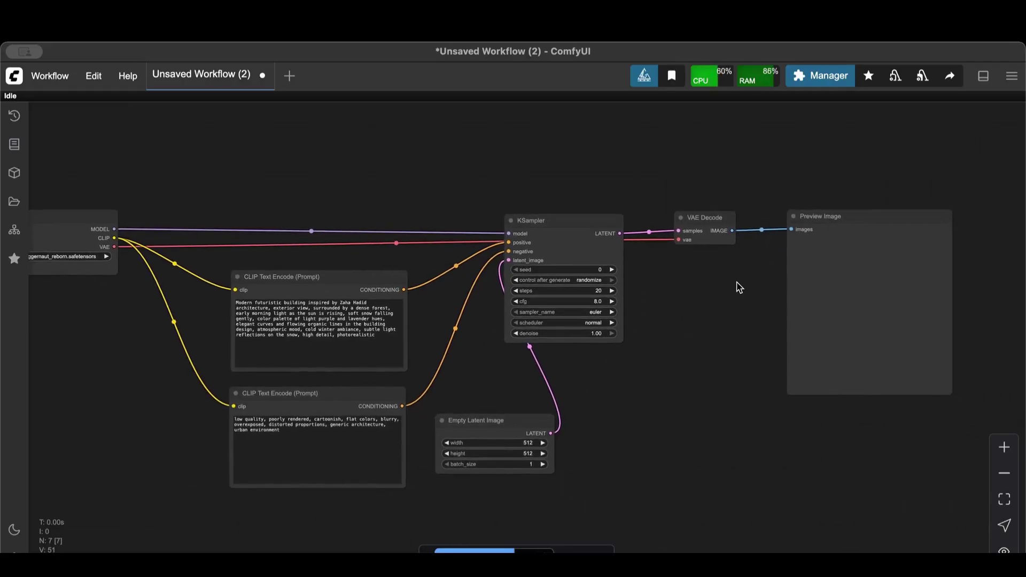
mouse_move(694, 316)
mouse_down()
mouse_move(735, 316)
mouse_move(710, 310)
mouse_up()
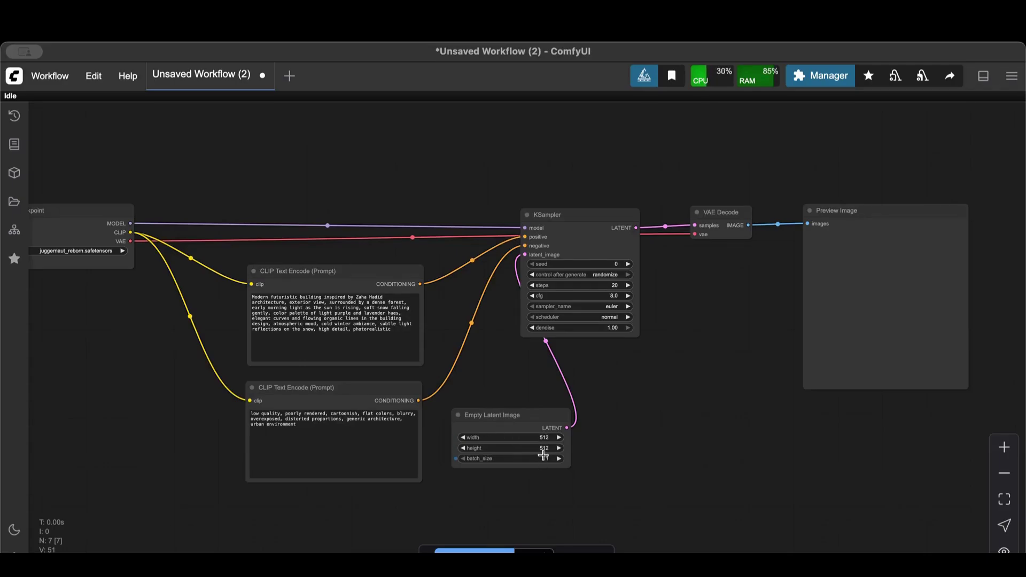
mouse_move(544, 440)
scroll(673, 347, down, 2)
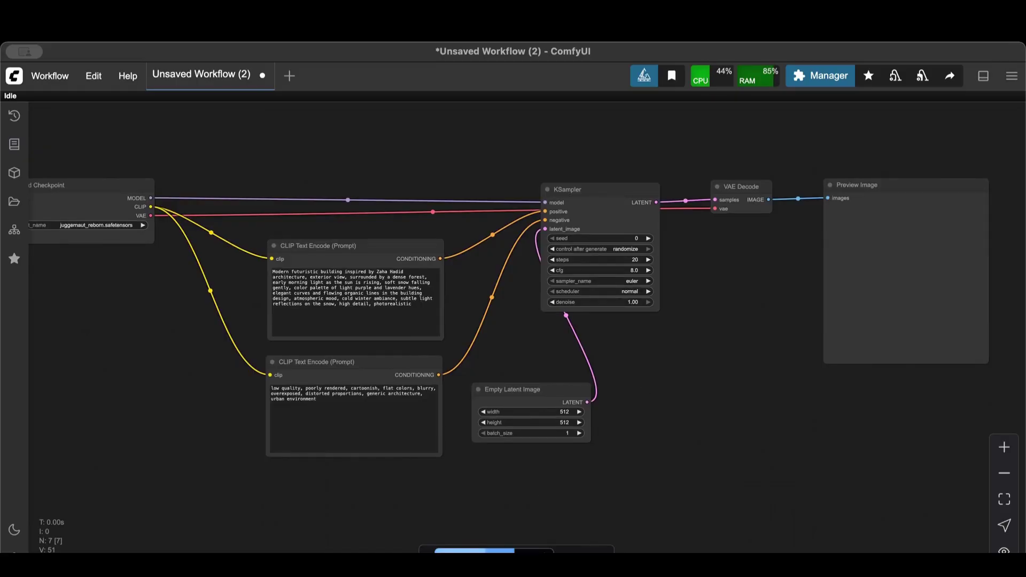
key(ctrl+Return)
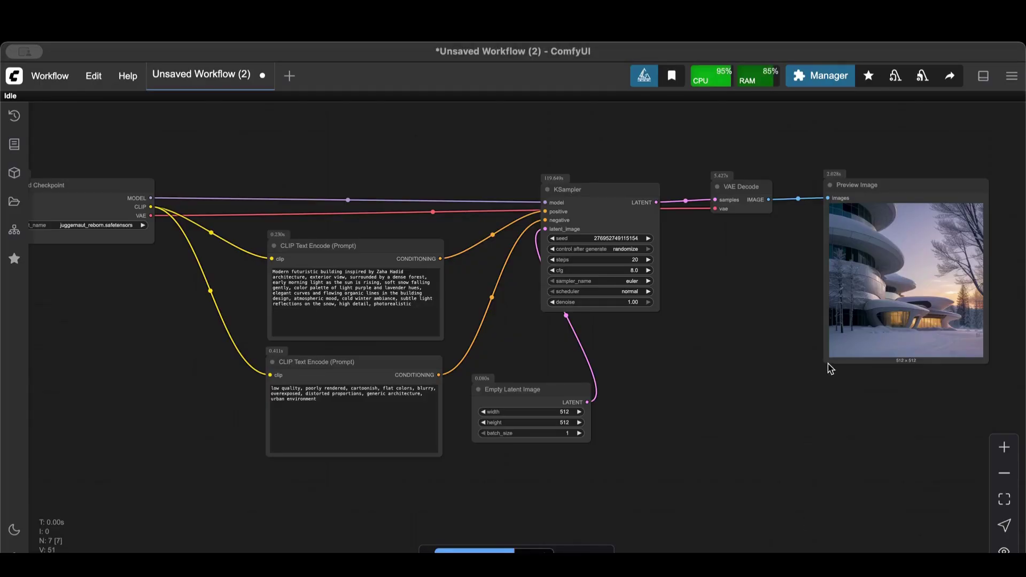
Enlarge the Preview Image node to show the snowy futuristic building bigger, then recenter the graph.
scroll(825, 360, right, 8)
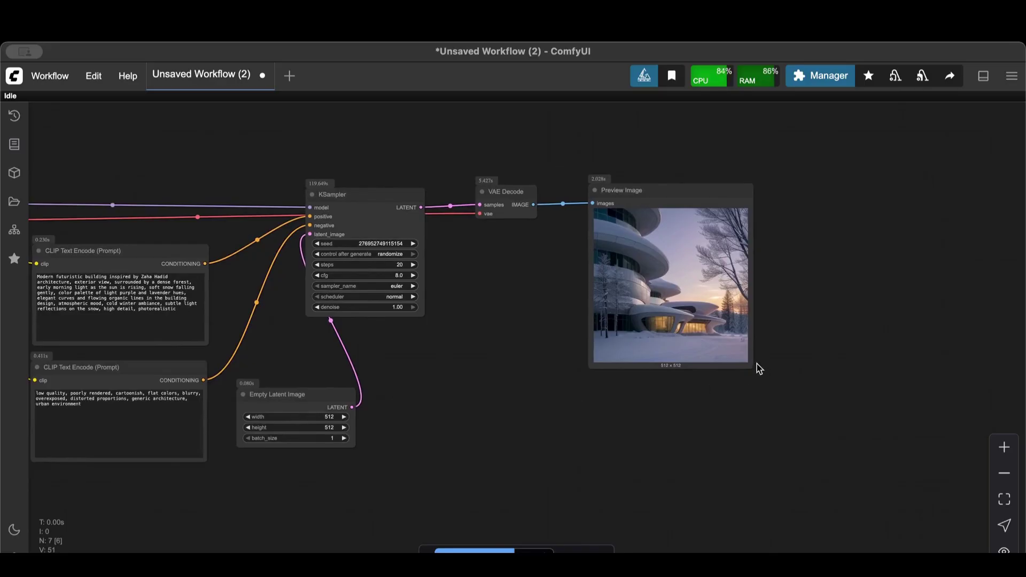
drag(750, 367, 904, 477)
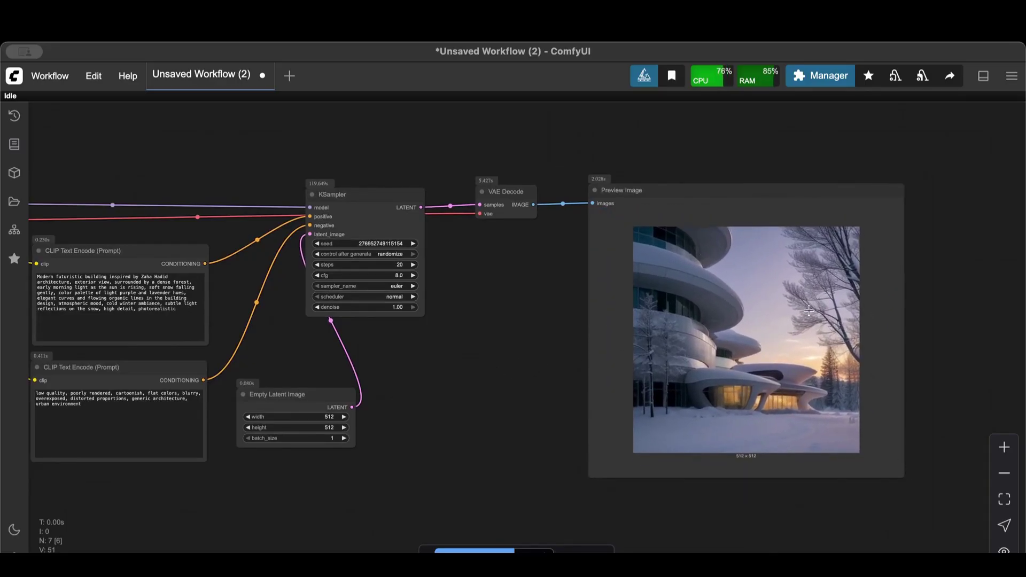
drag(513, 415, 694, 407)
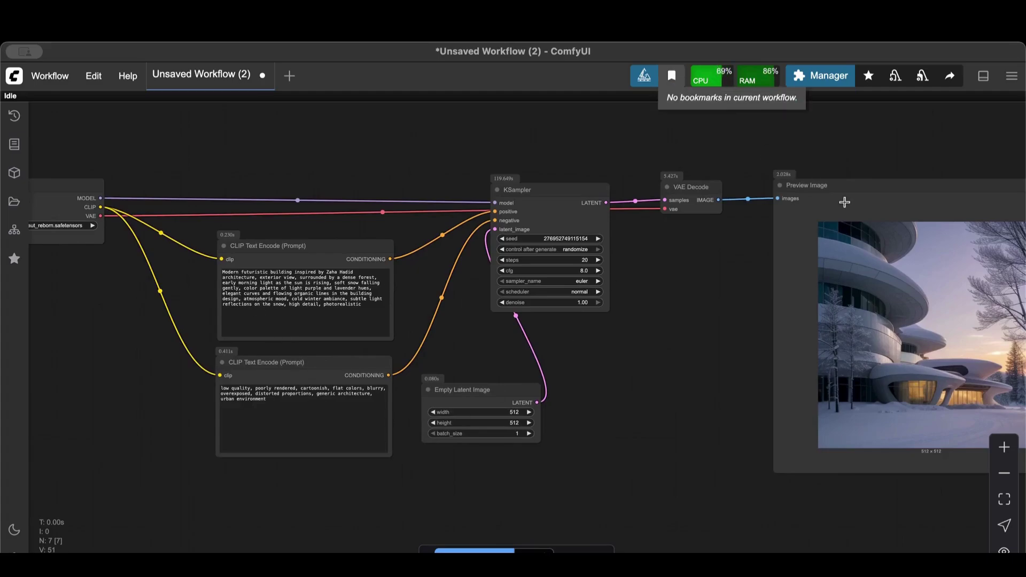
drag(729, 336, 756, 339)
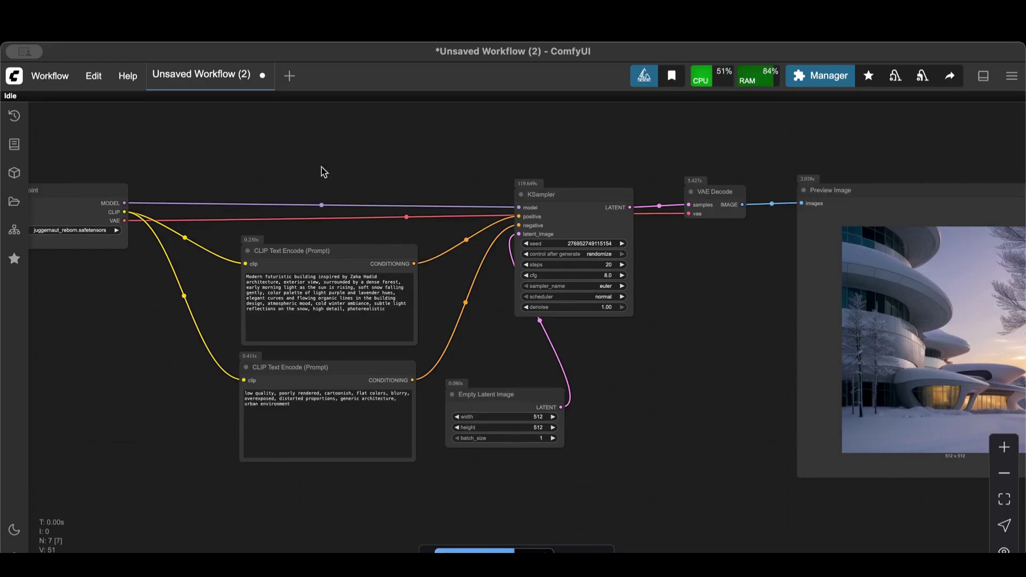
click(95, 78)
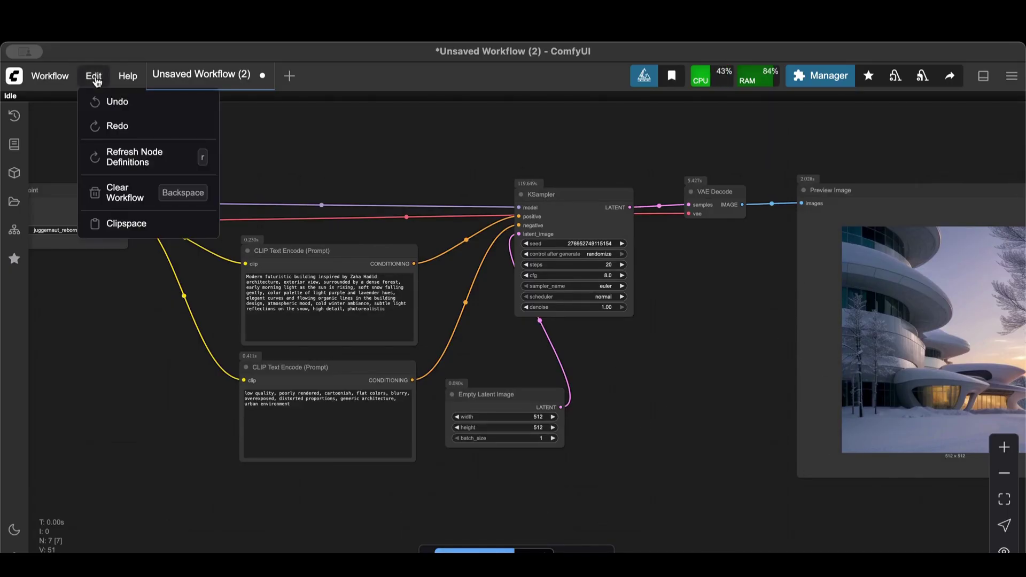
click(59, 76)
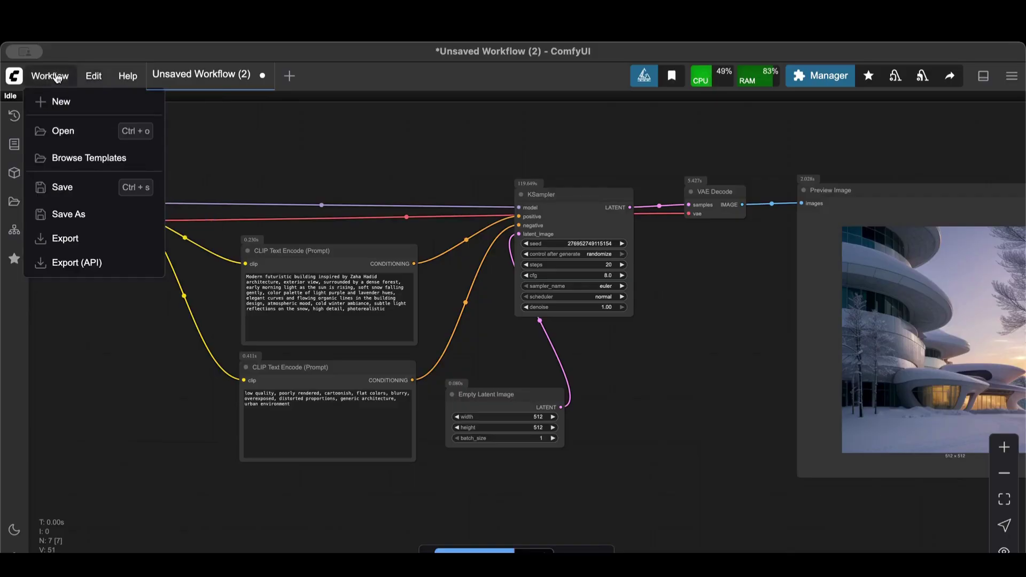
click(80, 251)
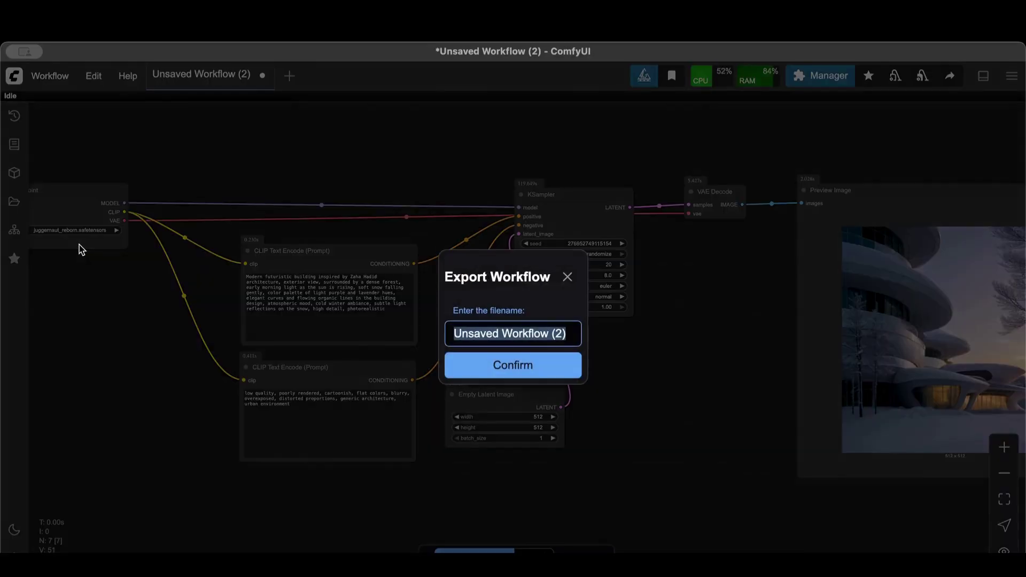
click(567, 277)
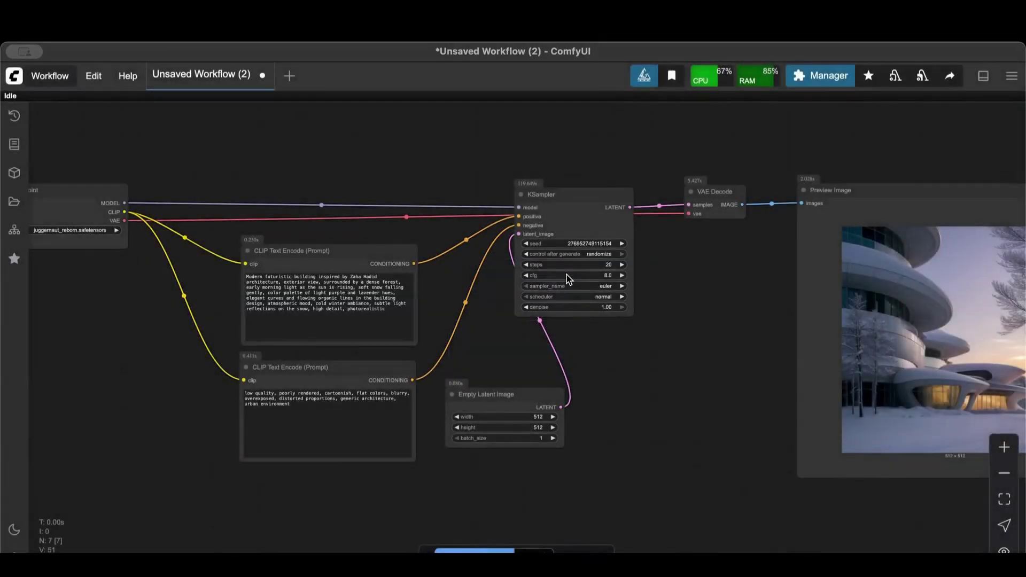
click(55, 86)
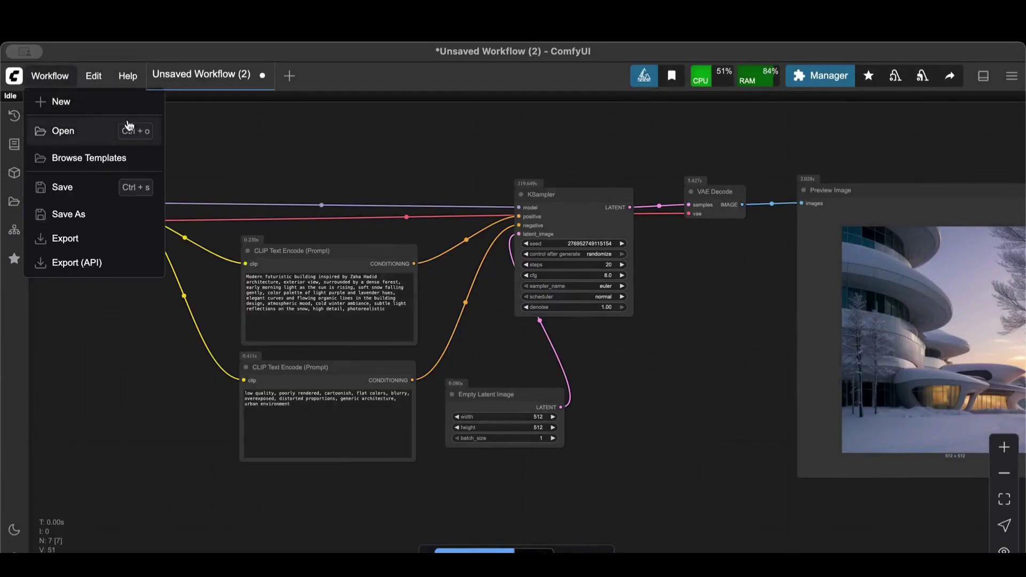
click(376, 177)
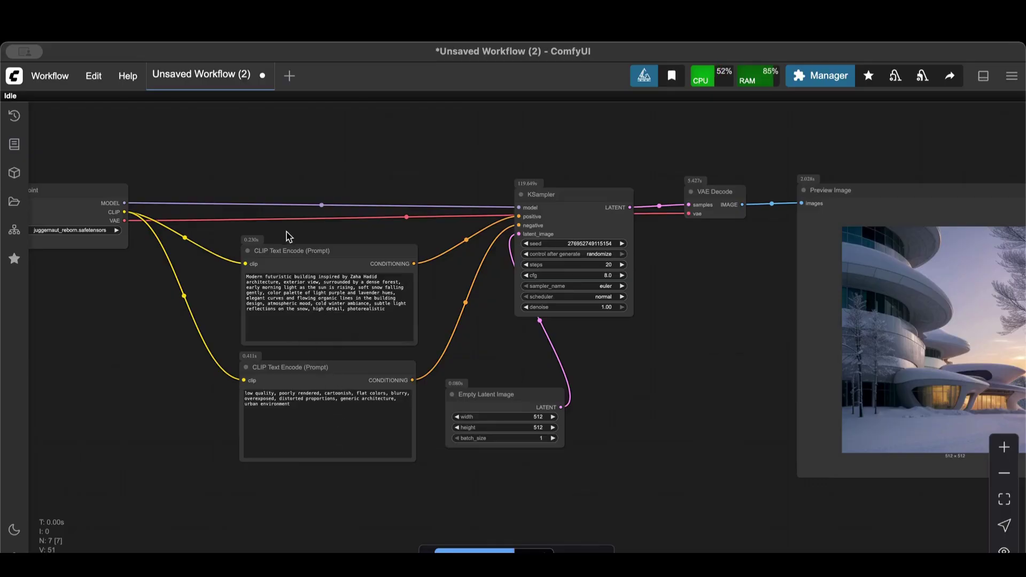
drag(691, 353, 609, 335)
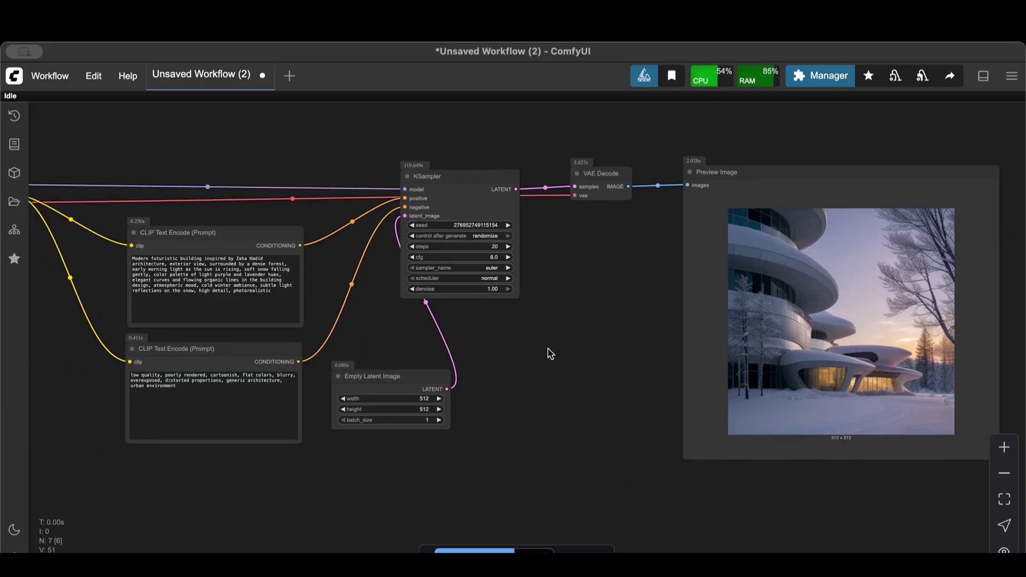
drag(547, 350, 641, 364)
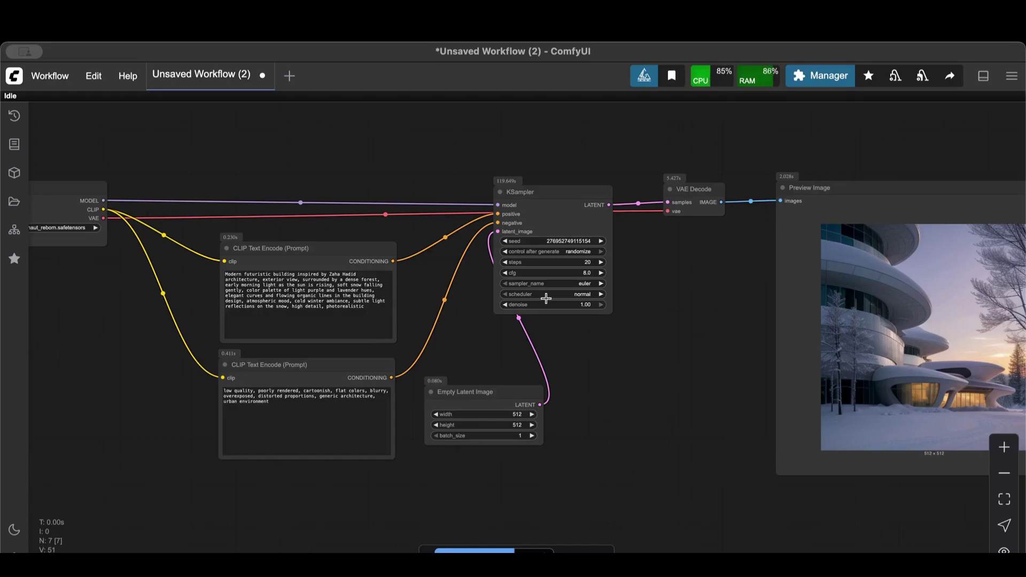
drag(632, 364, 650, 373)
scroll(650, 375, down, 8)
scroll(651, 379, up, 10)
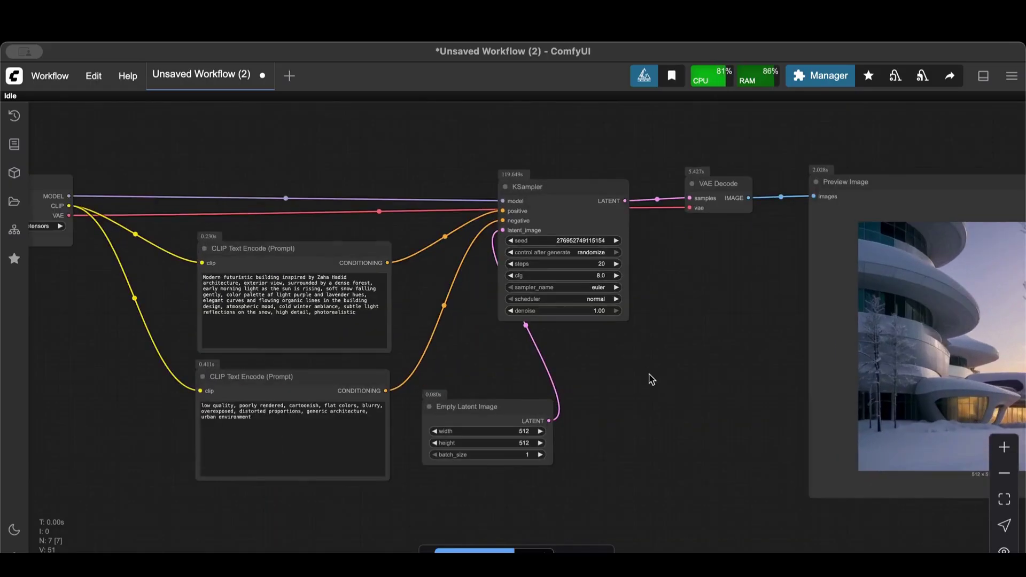